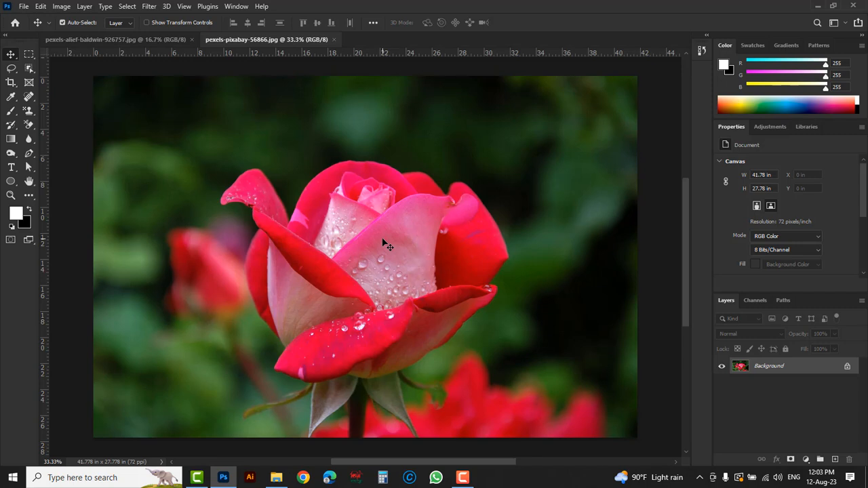
- Paint soft white Brush strokes over the dark background and the middle of the rose
{"action": "left_click", "coordinate": [11, 125]}
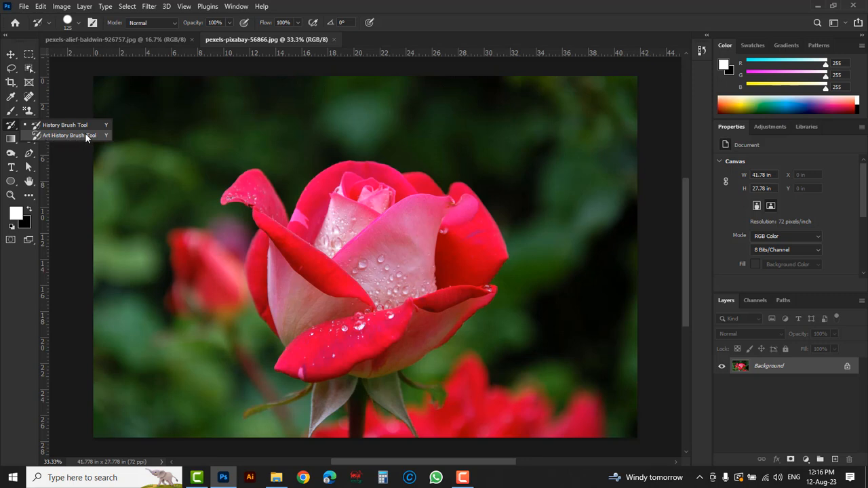
{"action": "left_click", "coordinate": [85, 134]}
{"action": "left_click", "coordinate": [12, 111]}
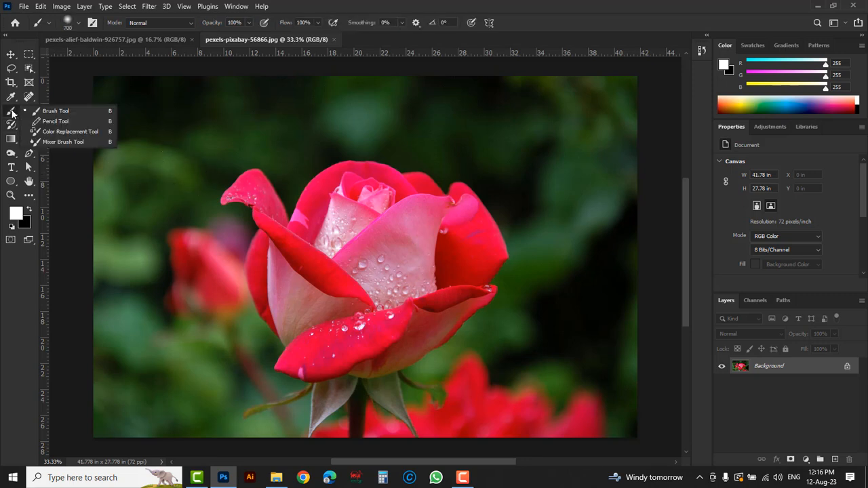
{"action": "left_click", "coordinate": [56, 112]}
{"action": "mouse_move", "coordinate": [200, 220]}
{"action": "left_mouse_down"}
{"action": "mouse_move", "coordinate": [189, 178]}
{"action": "mouse_move", "coordinate": [286, 122]}
{"action": "mouse_move", "coordinate": [293, 142]}
{"action": "left_mouse_up"}
{"action": "mouse_move", "coordinate": [513, 151]}
{"action": "left_mouse_down"}
{"action": "mouse_move", "coordinate": [651, 318]}
{"action": "mouse_move", "coordinate": [508, 345]}
{"action": "left_mouse_up"}
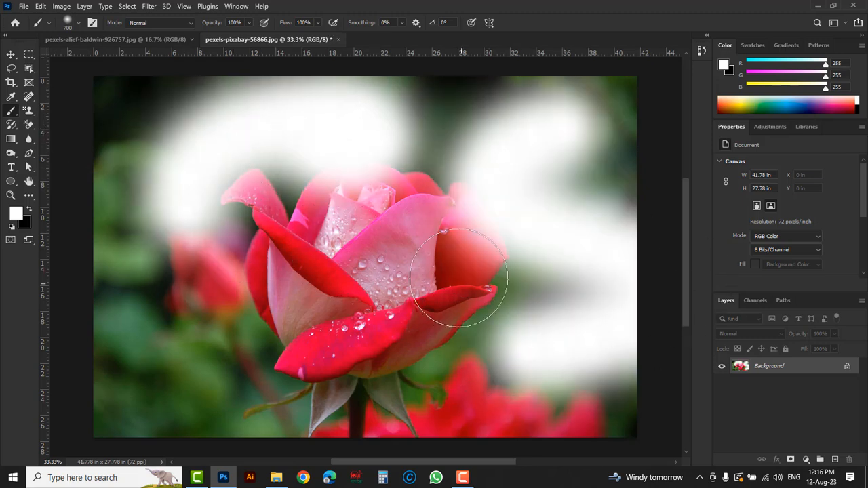
{"action": "left_click_drag", "start_coordinate": [438, 224], "coordinate": [363, 324]}
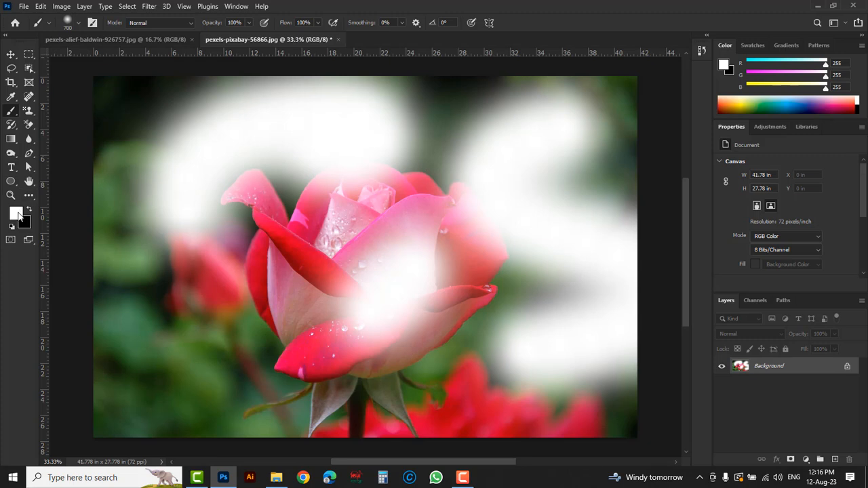
- Set the foreground color to red ff0606 and brush it over the rose and the surrounding background
{"action": "left_click", "coordinate": [16, 214]}
{"action": "left_click_drag", "start_coordinate": [635, 252], "coordinate": [642, 221]}
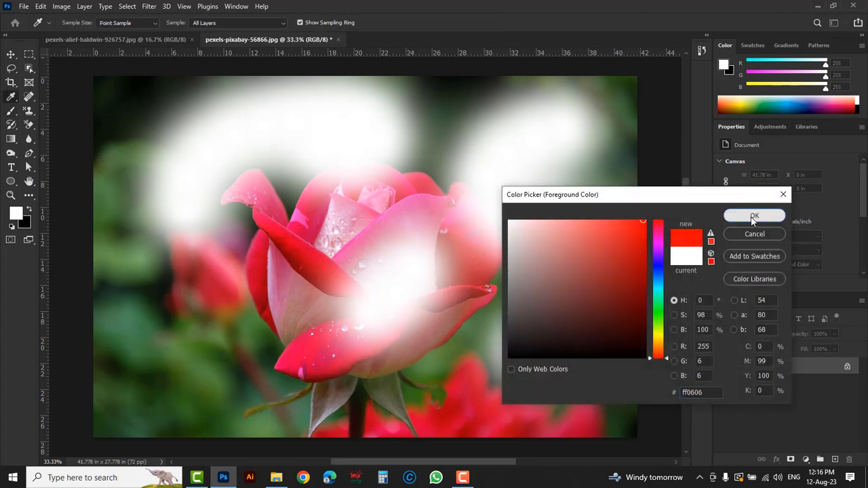
{"action": "left_click", "coordinate": [752, 215]}
{"action": "key", "text": "b"}
{"action": "mouse_move", "coordinate": [145, 362]}
{"action": "left_mouse_down"}
{"action": "mouse_move", "coordinate": [185, 311]}
{"action": "mouse_move", "coordinate": [225, 269]}
{"action": "mouse_move", "coordinate": [245, 290]}
{"action": "mouse_move", "coordinate": [256, 366]}
{"action": "mouse_move", "coordinate": [353, 224]}
{"action": "mouse_move", "coordinate": [257, 197]}
{"action": "mouse_move", "coordinate": [387, 283]}
{"action": "mouse_move", "coordinate": [400, 359]}
{"action": "mouse_move", "coordinate": [267, 393]}
{"action": "mouse_move", "coordinate": [384, 294]}
{"action": "mouse_move", "coordinate": [502, 315]}
{"action": "mouse_move", "coordinate": [551, 348]}
{"action": "left_mouse_up"}
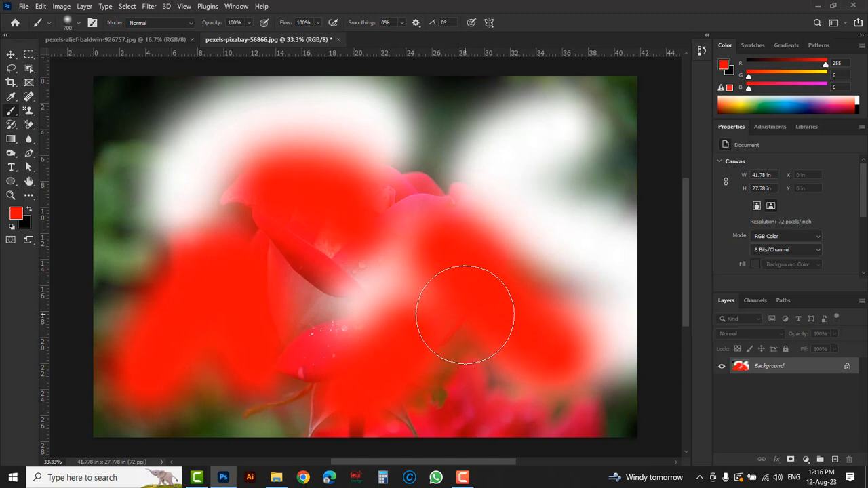
- Restore the original photo under the white and red paint using the History Brush at 417 px
{"action": "left_click", "coordinate": [12, 127]}
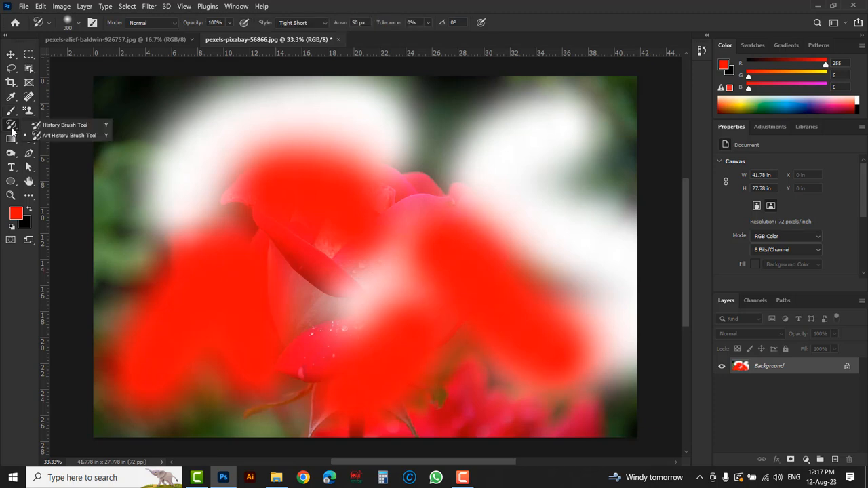
{"action": "left_click", "coordinate": [79, 126]}
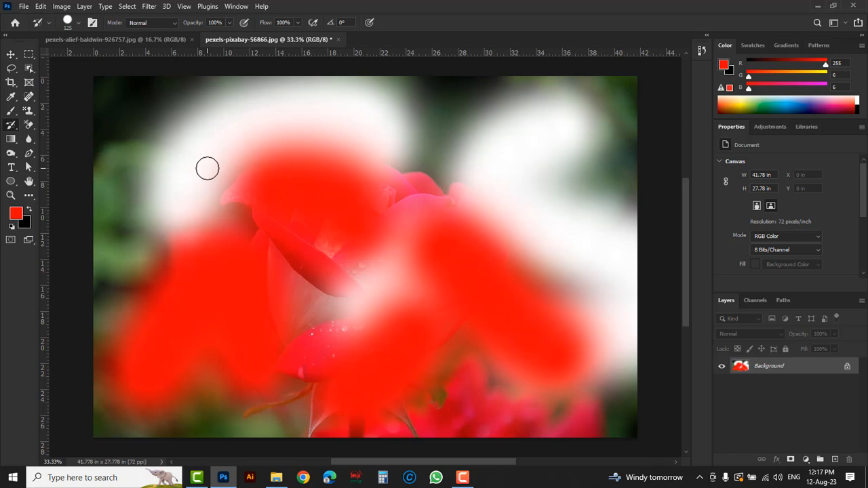
{"action": "left_click", "coordinate": [79, 25]}
{"action": "left_click_drag", "start_coordinate": [100, 59], "coordinate": [123, 59]}
{"action": "left_click", "coordinate": [454, 21]}
{"action": "mouse_move", "coordinate": [182, 170]}
{"action": "left_mouse_down"}
{"action": "mouse_move", "coordinate": [139, 173]}
{"action": "mouse_move", "coordinate": [298, 112]}
{"action": "left_mouse_up"}
{"action": "mouse_move", "coordinate": [400, 104]}
{"action": "left_mouse_down"}
{"action": "mouse_move", "coordinate": [620, 85]}
{"action": "mouse_move", "coordinate": [631, 412]}
{"action": "mouse_move", "coordinate": [568, 433]}
{"action": "mouse_move", "coordinate": [324, 428]}
{"action": "mouse_move", "coordinate": [87, 405]}
{"action": "mouse_move", "coordinate": [89, 364]}
{"action": "mouse_move", "coordinate": [285, 381]}
{"action": "mouse_move", "coordinate": [591, 383]}
{"action": "mouse_move", "coordinate": [583, 162]}
{"action": "mouse_move", "coordinate": [559, 364]}
{"action": "mouse_move", "coordinate": [554, 120]}
{"action": "mouse_move", "coordinate": [511, 372]}
{"action": "mouse_move", "coordinate": [507, 116]}
{"action": "mouse_move", "coordinate": [455, 372]}
{"action": "mouse_move", "coordinate": [458, 131]}
{"action": "mouse_move", "coordinate": [385, 363]}
{"action": "mouse_move", "coordinate": [416, 116]}
{"action": "mouse_move", "coordinate": [332, 360]}
{"action": "mouse_move", "coordinate": [353, 80]}
{"action": "mouse_move", "coordinate": [276, 338]}
{"action": "mouse_move", "coordinate": [254, 150]}
{"action": "mouse_move", "coordinate": [219, 334]}
{"action": "mouse_move", "coordinate": [245, 203]}
{"action": "mouse_move", "coordinate": [271, 219]}
{"action": "mouse_move", "coordinate": [188, 323]}
{"action": "mouse_move", "coordinate": [207, 312]}
{"action": "mouse_move", "coordinate": [94, 301]}
{"action": "mouse_move", "coordinate": [142, 278]}
{"action": "mouse_move", "coordinate": [113, 341]}
{"action": "mouse_move", "coordinate": [157, 281]}
{"action": "mouse_move", "coordinate": [195, 269]}
{"action": "left_mouse_up"}
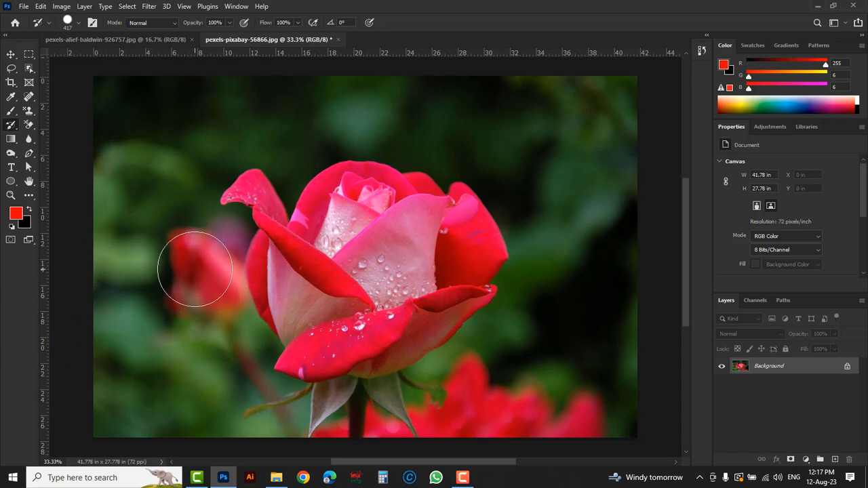
- Duplicate the Background layer and desaturate the copy
{"action": "left_click_drag", "start_coordinate": [819, 369], "coordinate": [834, 460]}
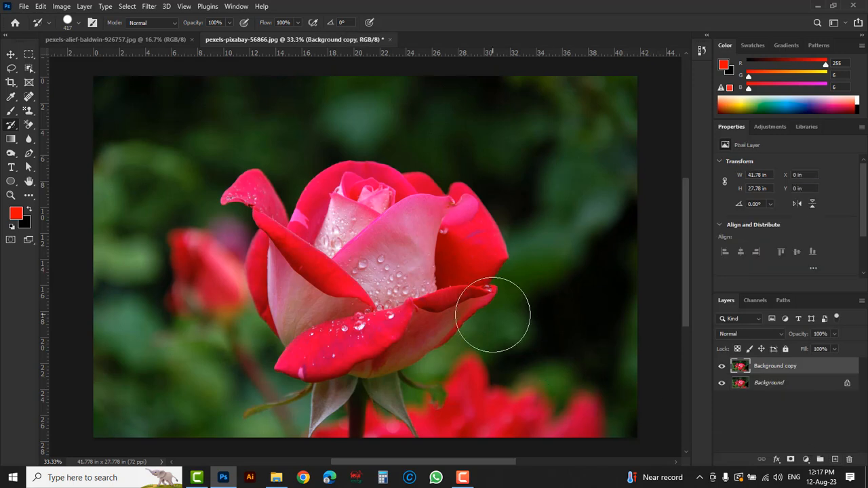
{"action": "left_click", "coordinate": [68, 10]}
{"action": "mouse_move", "coordinate": [79, 37]}
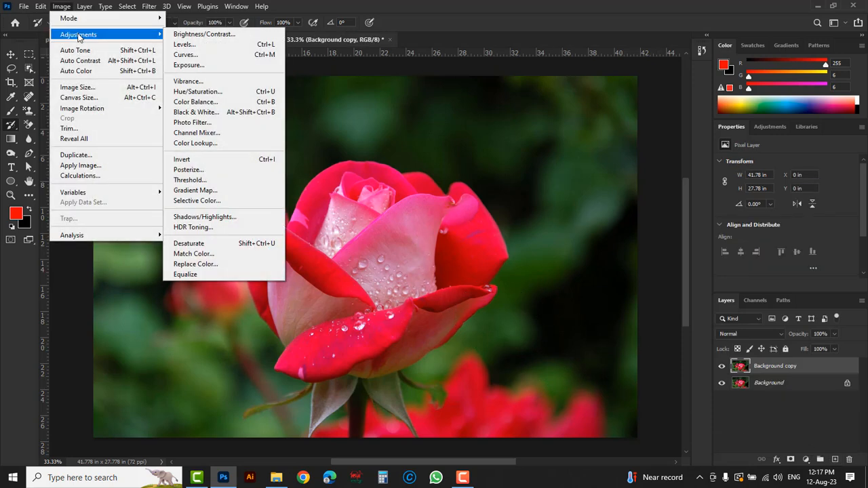
{"action": "left_click", "coordinate": [209, 244]}
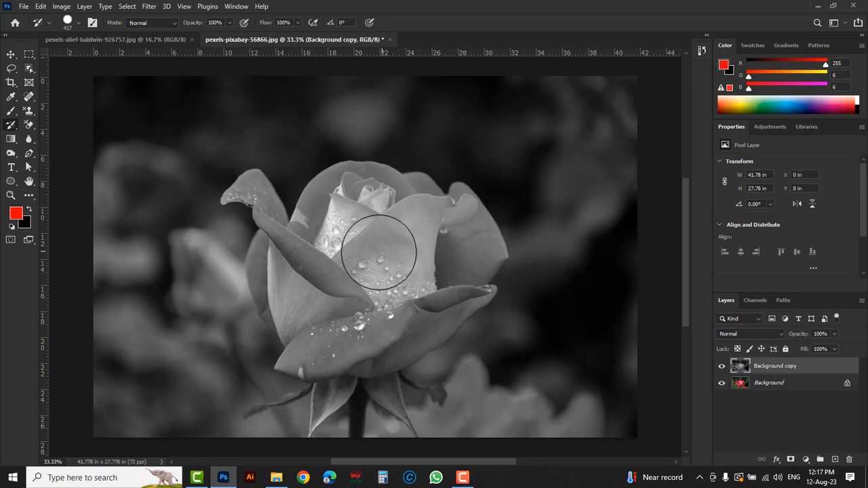
- Bring the color back along the rose's upper-left petal using the History Brush at 125 px
{"action": "right_click", "coordinate": [9, 128]}
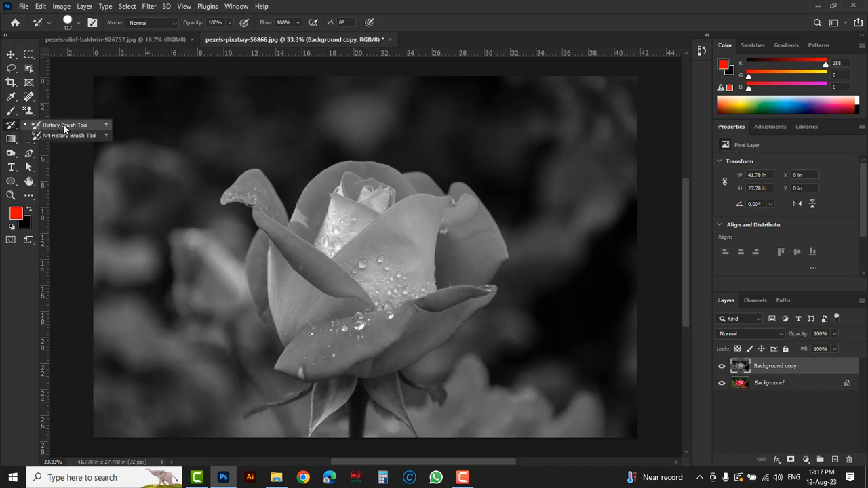
{"action": "left_click", "coordinate": [64, 126]}
{"action": "key", "text": "bracketleft"}
{"action": "key", "text": "bracketleft"}
{"action": "key", "text": "bracketleft"}
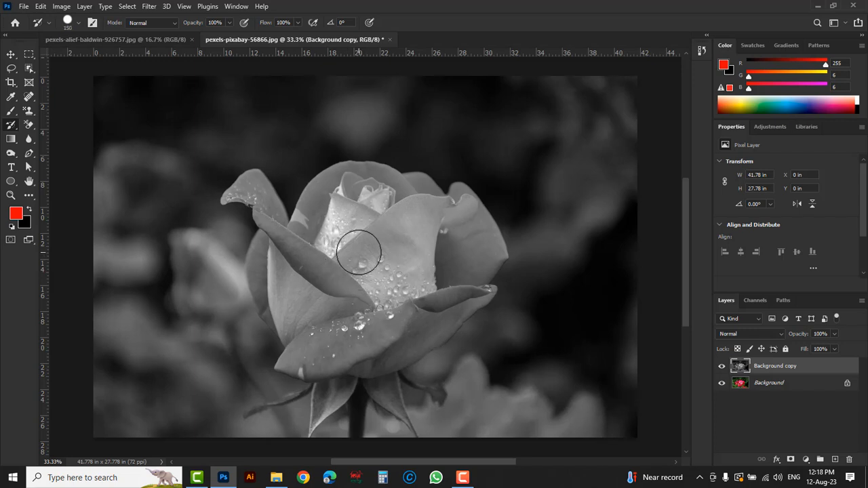
{"action": "key", "text": "bracketright"}
{"action": "key", "text": "bracketright"}
{"action": "key", "text": "bracketright"}
{"action": "key", "text": "bracketright"}
{"action": "key", "text": "bracketright"}
{"action": "key", "text": "bracketleft"}
{"action": "key", "text": "bracketleft"}
{"action": "key", "text": "bracketleft"}
{"action": "key", "text": "bracketleft"}
{"action": "key", "text": "bracketleft"}
{"action": "key", "text": "bracketleft"}
{"action": "key", "text": "bracketleft"}
{"action": "key", "text": "bracketleft"}
{"action": "mouse_move", "coordinate": [299, 237]}
{"action": "left_mouse_down"}
{"action": "mouse_move", "coordinate": [308, 204]}
{"action": "mouse_move", "coordinate": [328, 182]}
{"action": "left_mouse_up"}
- Restore the color around the rest of the rose's outer petal edges with the History Brush
{"action": "key", "text": "ctrl+plus"}
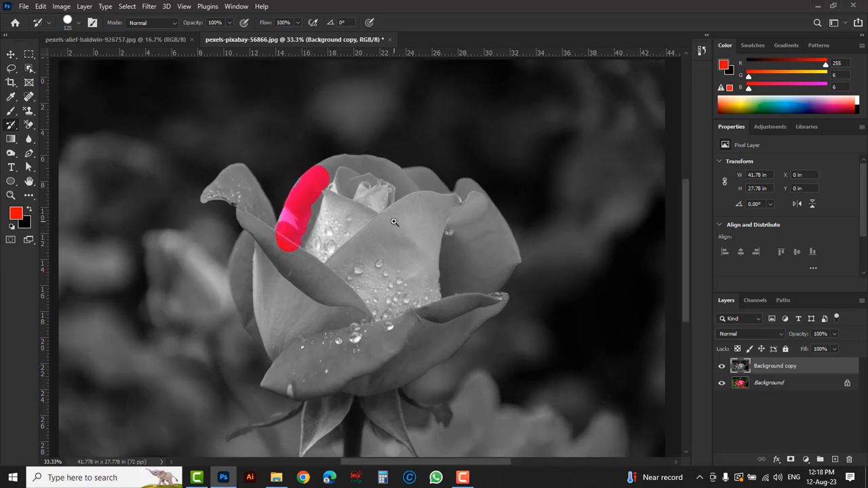
{"action": "key", "text": "shift+Tab"}
{"action": "key", "text": "Tab"}
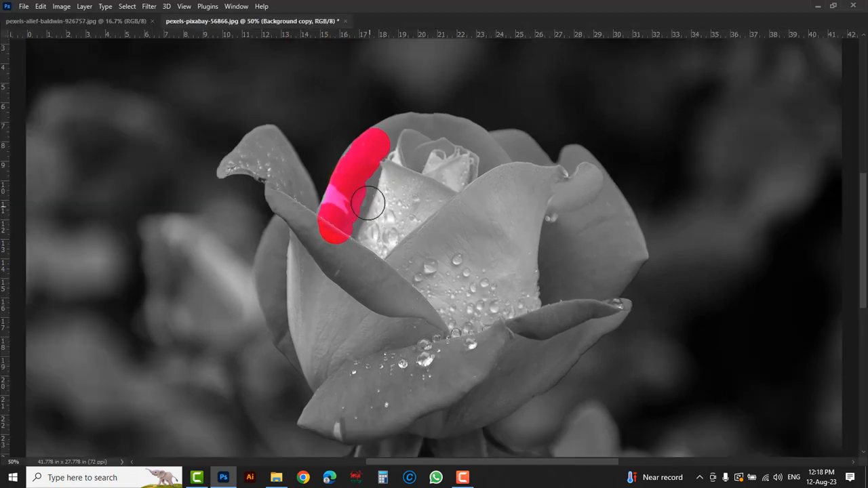
{"action": "mouse_move", "coordinate": [356, 166]}
{"action": "left_mouse_down"}
{"action": "mouse_move", "coordinate": [399, 135]}
{"action": "mouse_move", "coordinate": [380, 141]}
{"action": "mouse_move", "coordinate": [427, 130]}
{"action": "mouse_move", "coordinate": [476, 148]}
{"action": "mouse_move", "coordinate": [466, 139]}
{"action": "mouse_move", "coordinate": [495, 166]}
{"action": "mouse_move", "coordinate": [498, 145]}
{"action": "mouse_move", "coordinate": [528, 157]}
{"action": "mouse_move", "coordinate": [554, 187]}
{"action": "mouse_move", "coordinate": [576, 160]}
{"action": "mouse_move", "coordinate": [627, 243]}
{"action": "mouse_move", "coordinate": [619, 276]}
{"action": "mouse_move", "coordinate": [611, 266]}
{"action": "mouse_move", "coordinate": [627, 252]}
{"action": "mouse_move", "coordinate": [626, 231]}
{"action": "mouse_move", "coordinate": [583, 175]}
{"action": "mouse_move", "coordinate": [592, 188]}
{"action": "mouse_move", "coordinate": [589, 175]}
{"action": "mouse_move", "coordinate": [584, 239]}
{"action": "mouse_move", "coordinate": [604, 273]}
{"action": "mouse_move", "coordinate": [590, 326]}
{"action": "mouse_move", "coordinate": [519, 392]}
{"action": "mouse_move", "coordinate": [458, 422]}
{"action": "mouse_move", "coordinate": [411, 421]}
{"action": "mouse_move", "coordinate": [532, 349]}
{"action": "mouse_move", "coordinate": [541, 334]}
{"action": "mouse_move", "coordinate": [452, 397]}
{"action": "mouse_move", "coordinate": [359, 429]}
{"action": "mouse_move", "coordinate": [322, 419]}
{"action": "mouse_move", "coordinate": [329, 392]}
{"action": "mouse_move", "coordinate": [285, 332]}
{"action": "mouse_move", "coordinate": [276, 296]}
{"action": "mouse_move", "coordinate": [282, 193]}
{"action": "mouse_move", "coordinate": [267, 160]}
{"action": "mouse_move", "coordinate": [250, 158]}
{"action": "mouse_move", "coordinate": [259, 145]}
{"action": "mouse_move", "coordinate": [272, 144]}
{"action": "mouse_move", "coordinate": [305, 217]}
{"action": "mouse_move", "coordinate": [295, 185]}
{"action": "left_mouse_up"}
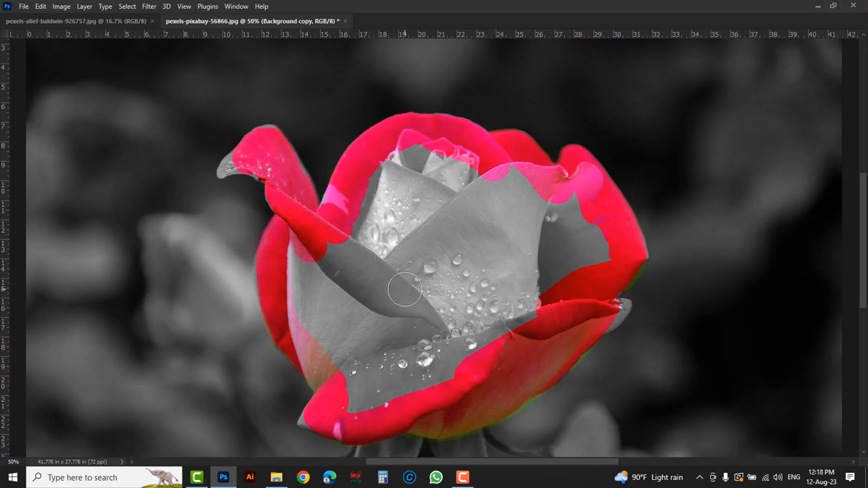
- Restore the color in the narrow petal tips on both sides of the rose with a smaller History Brush
{"action": "key", "text": "bracketleft"}
{"action": "key", "text": "bracketleft"}
{"action": "key", "text": "bracketleft"}
{"action": "mouse_move", "coordinate": [269, 197]}
{"action": "left_mouse_down"}
{"action": "mouse_move", "coordinate": [248, 175]}
{"action": "mouse_move", "coordinate": [224, 173]}
{"action": "mouse_move", "coordinate": [232, 164]}
{"action": "left_mouse_up"}
{"action": "left_click_drag", "start_coordinate": [612, 291], "coordinate": [622, 312]}
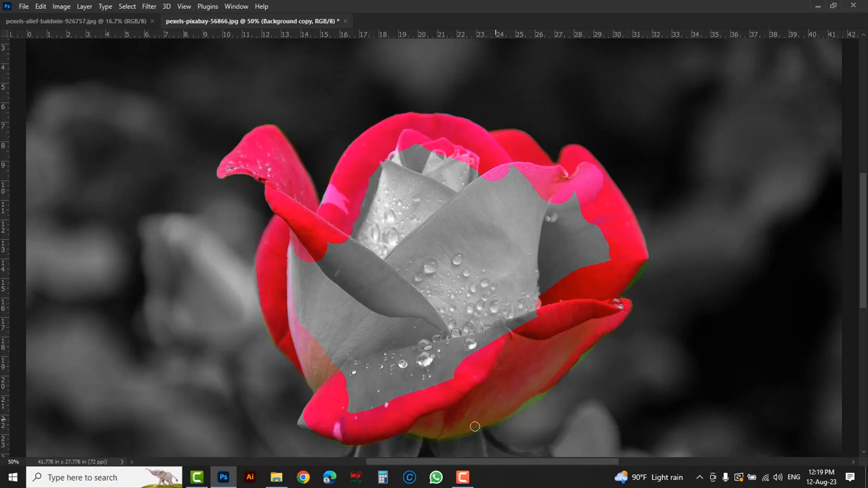
{"action": "left_click_drag", "start_coordinate": [304, 426], "coordinate": [316, 407]}
- Fill in the color across the remaining gray inner petals so the entire rose is colored
{"action": "mouse_move", "coordinate": [302, 254]}
{"action": "left_mouse_down"}
{"action": "mouse_move", "coordinate": [330, 350]}
{"action": "mouse_move", "coordinate": [372, 395]}
{"action": "mouse_move", "coordinate": [356, 401]}
{"action": "mouse_move", "coordinate": [535, 322]}
{"action": "mouse_move", "coordinate": [567, 272]}
{"action": "mouse_move", "coordinate": [575, 201]}
{"action": "mouse_move", "coordinate": [543, 203]}
{"action": "mouse_move", "coordinate": [490, 167]}
{"action": "mouse_move", "coordinate": [403, 169]}
{"action": "mouse_move", "coordinate": [400, 160]}
{"action": "mouse_move", "coordinate": [361, 224]}
{"action": "mouse_move", "coordinate": [387, 380]}
{"action": "mouse_move", "coordinate": [359, 241]}
{"action": "mouse_move", "coordinate": [336, 214]}
{"action": "mouse_move", "coordinate": [371, 181]}
{"action": "mouse_move", "coordinate": [409, 220]}
{"action": "mouse_move", "coordinate": [421, 154]}
{"action": "mouse_move", "coordinate": [508, 278]}
{"action": "mouse_move", "coordinate": [412, 319]}
{"action": "left_mouse_up"}
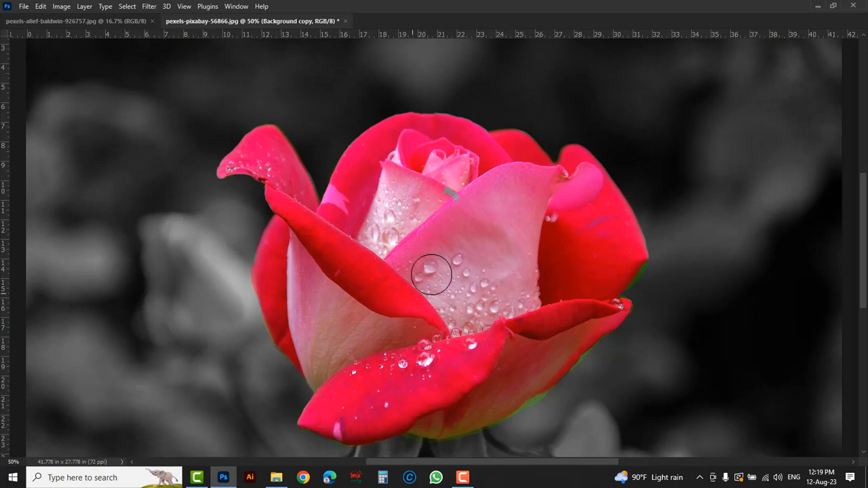
{"action": "key", "text": "Tab"}
{"action": "key", "text": "ctrl+minus"}
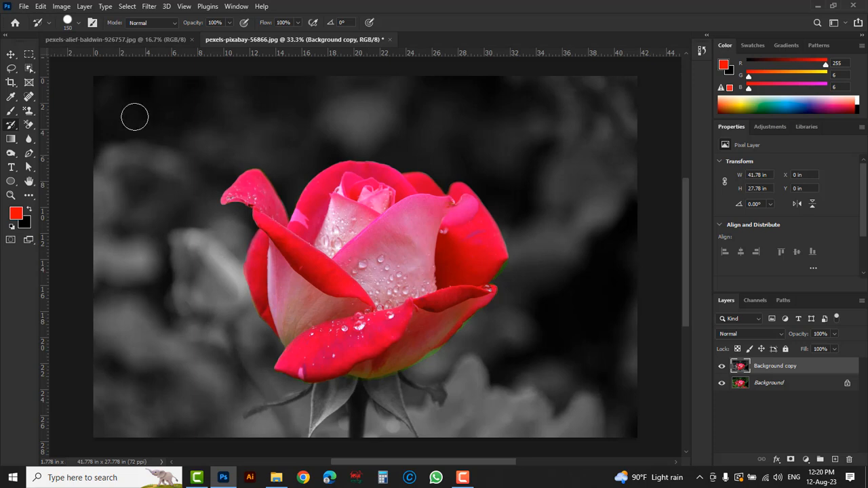
- Adjust the History States setting in the Performance preferences and apply the preferences
{"action": "left_click", "coordinate": [41, 7]}
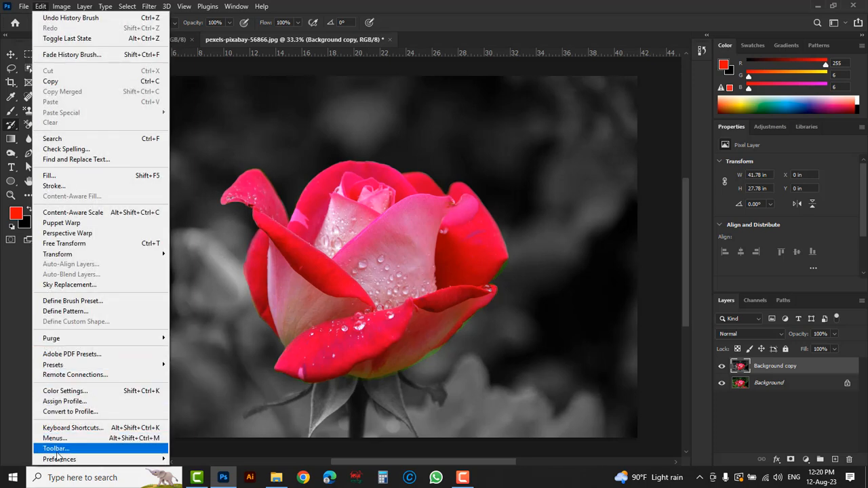
{"action": "mouse_move", "coordinate": [59, 461]}
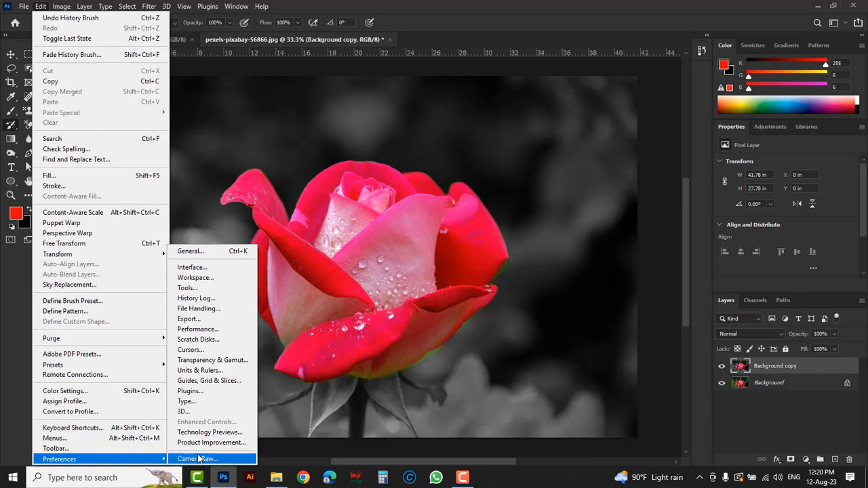
{"action": "left_click", "coordinate": [197, 252]}
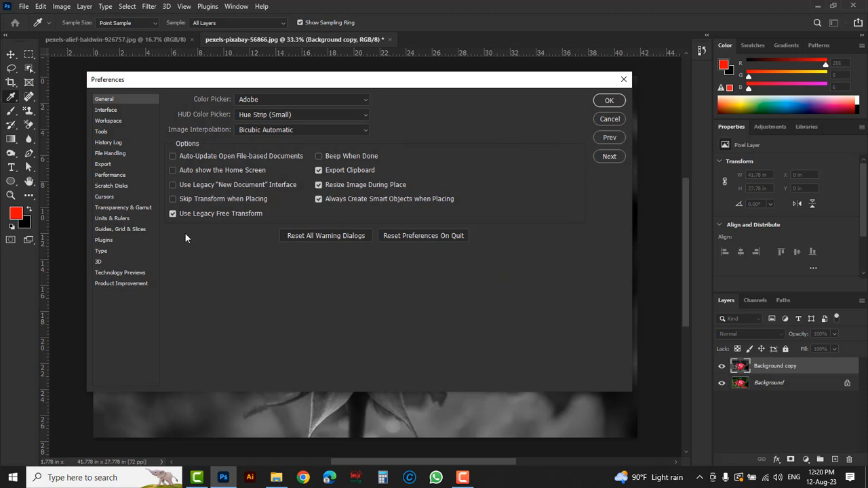
{"action": "left_click", "coordinate": [120, 176]}
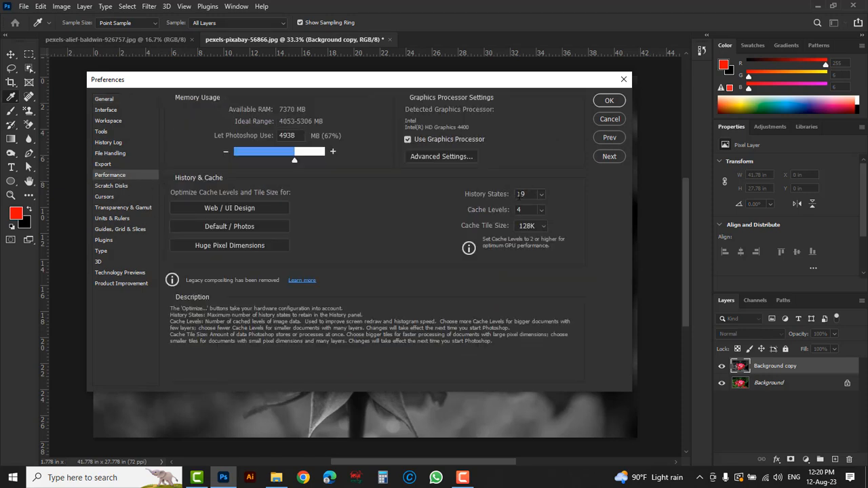
{"action": "left_click", "coordinate": [541, 193]}
{"action": "left_click_drag", "start_coordinate": [542, 206], "coordinate": [545, 209]}
{"action": "left_click_drag", "start_coordinate": [554, 210], "coordinate": [558, 211]}
{"action": "left_click", "coordinate": [503, 197]}
{"action": "left_click", "coordinate": [608, 101]}
- Try painting color back into the blurred bud, the foliage around it and the area below the rose
{"action": "key", "text": "y"}
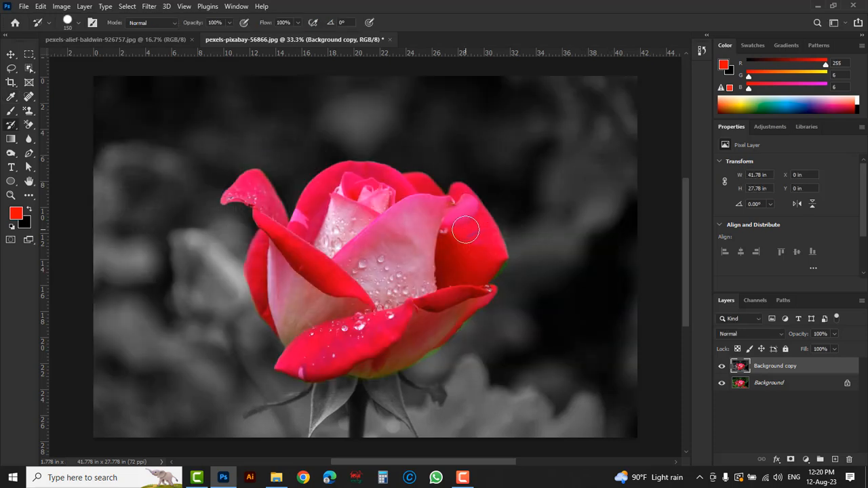
{"action": "mouse_move", "coordinate": [218, 305]}
{"action": "left_mouse_down"}
{"action": "mouse_move", "coordinate": [224, 271]}
{"action": "mouse_move", "coordinate": [181, 384]}
{"action": "mouse_move", "coordinate": [162, 226]}
{"action": "mouse_move", "coordinate": [204, 362]}
{"action": "mouse_move", "coordinate": [156, 362]}
{"action": "mouse_move", "coordinate": [137, 188]}
{"action": "mouse_move", "coordinate": [153, 173]}
{"action": "mouse_move", "coordinate": [186, 259]}
{"action": "mouse_move", "coordinate": [184, 200]}
{"action": "mouse_move", "coordinate": [253, 223]}
{"action": "mouse_move", "coordinate": [247, 321]}
{"action": "mouse_move", "coordinate": [249, 296]}
{"action": "mouse_move", "coordinate": [255, 328]}
{"action": "mouse_move", "coordinate": [175, 311]}
{"action": "mouse_move", "coordinate": [252, 365]}
{"action": "mouse_move", "coordinate": [222, 320]}
{"action": "mouse_move", "coordinate": [258, 364]}
{"action": "mouse_move", "coordinate": [285, 354]}
{"action": "mouse_move", "coordinate": [199, 383]}
{"action": "mouse_move", "coordinate": [330, 431]}
{"action": "mouse_move", "coordinate": [256, 404]}
{"action": "mouse_move", "coordinate": [286, 383]}
{"action": "mouse_move", "coordinate": [295, 418]}
{"action": "mouse_move", "coordinate": [361, 433]}
{"action": "mouse_move", "coordinate": [391, 414]}
{"action": "mouse_move", "coordinate": [341, 414]}
{"action": "mouse_move", "coordinate": [375, 393]}
{"action": "mouse_move", "coordinate": [440, 404]}
{"action": "left_mouse_up"}
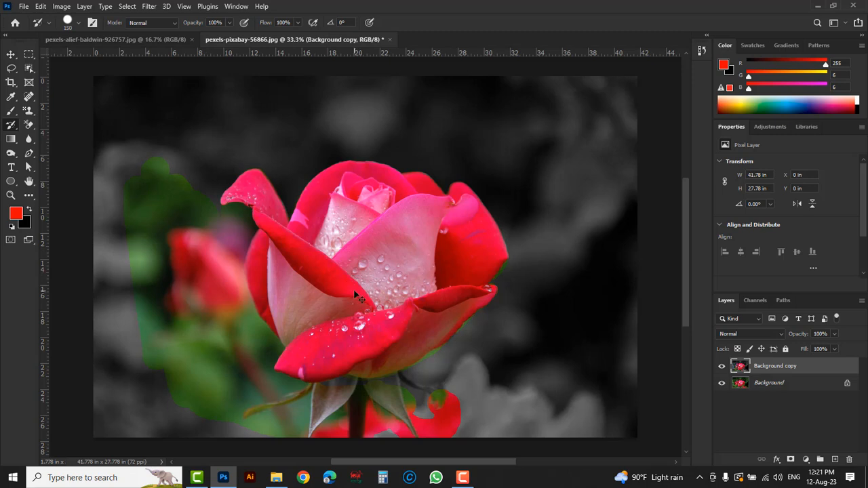
{"action": "key", "text": "ctrl+z"}
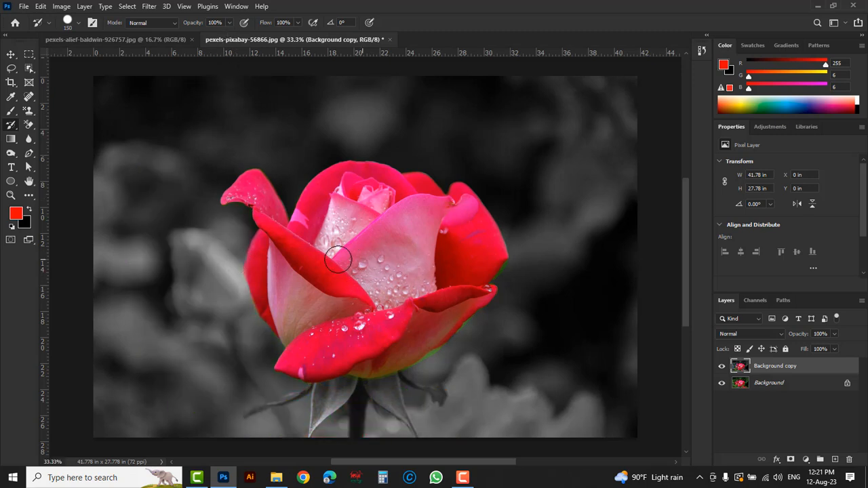
- Try a History Brush stroke over the blurred bud at 28% opacity and undo it
{"action": "left_click", "coordinate": [230, 22]}
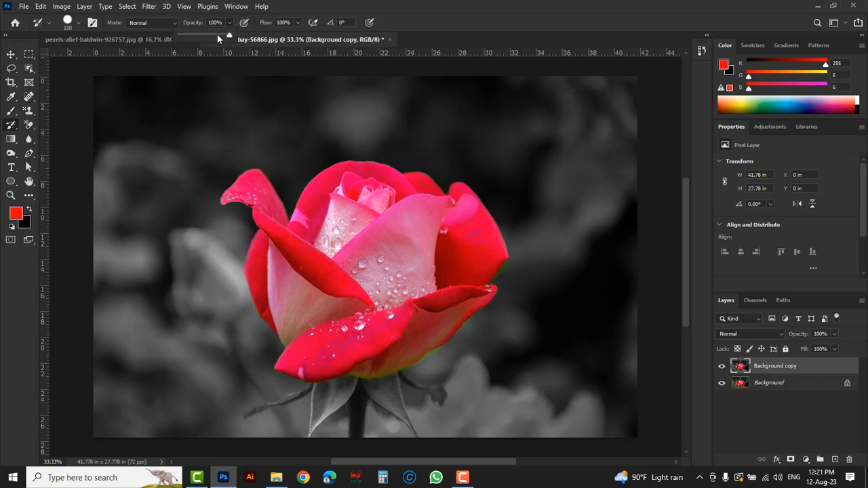
{"action": "mouse_move", "coordinate": [154, 223]}
{"action": "left_mouse_down"}
{"action": "mouse_move", "coordinate": [227, 366]}
{"action": "mouse_move", "coordinate": [182, 215]}
{"action": "mouse_move", "coordinate": [238, 342]}
{"action": "mouse_move", "coordinate": [215, 231]}
{"action": "mouse_move", "coordinate": [211, 343]}
{"action": "left_mouse_up"}
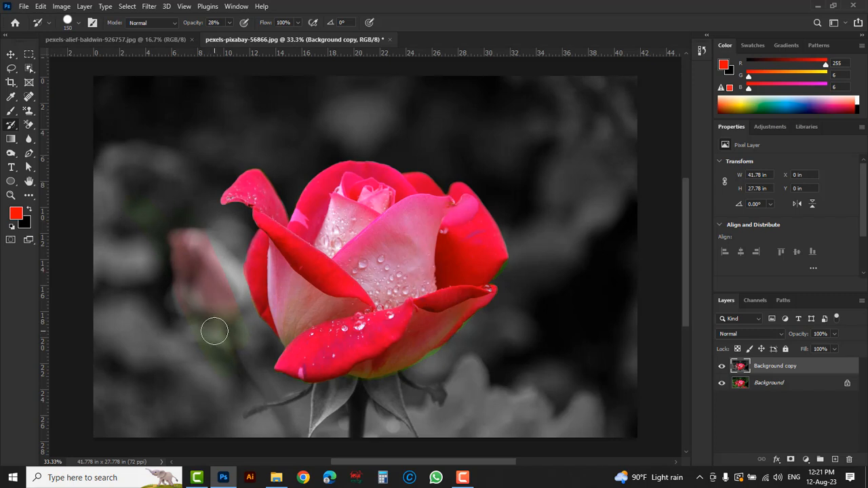
{"action": "key", "text": "ctrl+z"}
- Set the History Brush opacity to 100%, try a stroke down the blurred bud and stem, and undo it
{"action": "left_click", "coordinate": [230, 23]}
{"action": "left_click", "coordinate": [167, 217]}
{"action": "mouse_move", "coordinate": [166, 217]}
{"action": "left_mouse_down"}
{"action": "mouse_move", "coordinate": [262, 399]}
{"action": "mouse_move", "coordinate": [172, 214]}
{"action": "mouse_move", "coordinate": [239, 369]}
{"action": "left_mouse_up"}
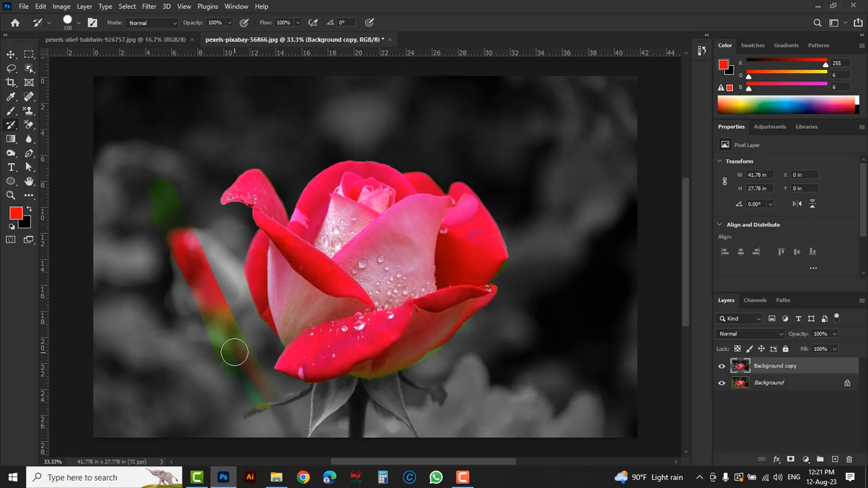
{"action": "key", "text": "ctrl+z"}
- Try History Brush strokes over the blurred bud at 60% flow and at 14% flow
{"action": "left_click_drag", "start_coordinate": [291, 35], "coordinate": [278, 36]}
{"action": "mouse_move", "coordinate": [160, 230]}
{"action": "left_mouse_down"}
{"action": "mouse_move", "coordinate": [227, 349]}
{"action": "mouse_move", "coordinate": [186, 264]}
{"action": "left_mouse_up"}
{"action": "key", "text": "ctrl+z"}
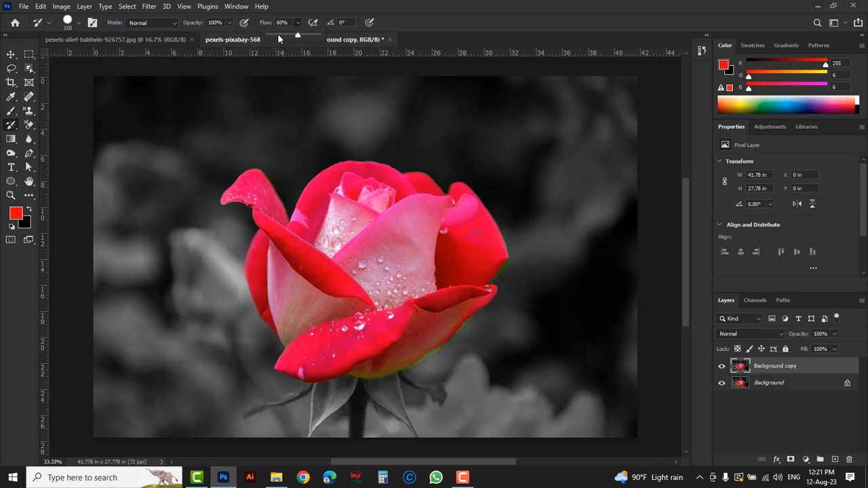
{"action": "mouse_move", "coordinate": [169, 244]}
{"action": "left_mouse_down"}
{"action": "mouse_move", "coordinate": [228, 385]}
{"action": "mouse_move", "coordinate": [175, 221]}
{"action": "mouse_move", "coordinate": [227, 378]}
{"action": "mouse_move", "coordinate": [191, 223]}
{"action": "mouse_move", "coordinate": [234, 377]}
{"action": "left_mouse_up"}
- Set the flow to 100%, try several strokes over the blurred bud and foliage, and undo all the bud strokes
{"action": "left_click", "coordinate": [298, 24]}
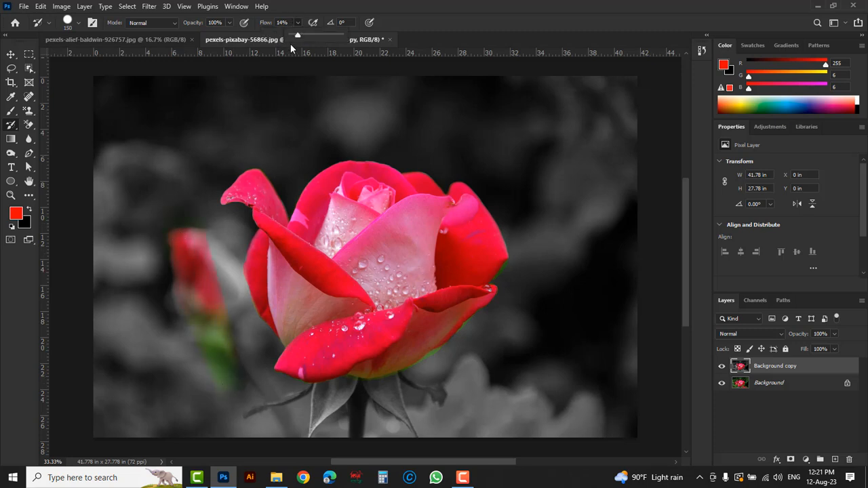
{"action": "left_click_drag", "start_coordinate": [119, 253], "coordinate": [237, 359]}
{"action": "left_click_drag", "start_coordinate": [138, 183], "coordinate": [177, 255]}
{"action": "left_click_drag", "start_coordinate": [186, 183], "coordinate": [256, 394]}
{"action": "left_click_drag", "start_coordinate": [219, 240], "coordinate": [237, 359]}
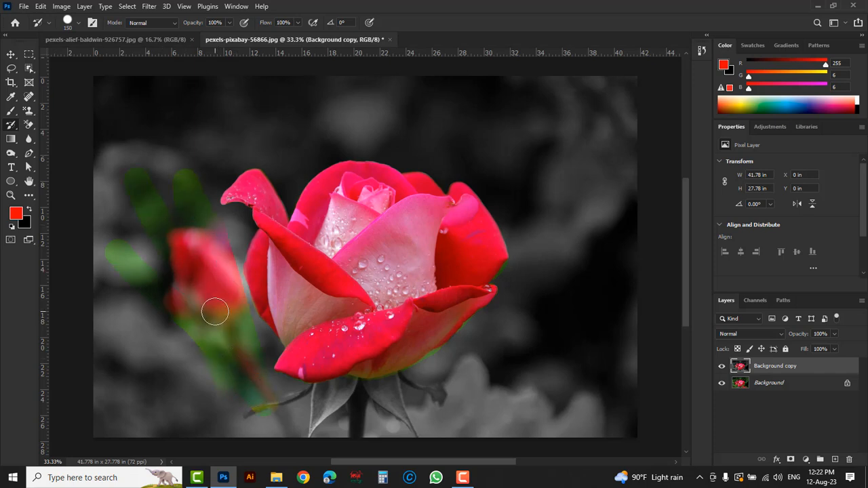
{"action": "key", "text": "ctrl+z"}
{"action": "key", "text": "ctrl+z"}
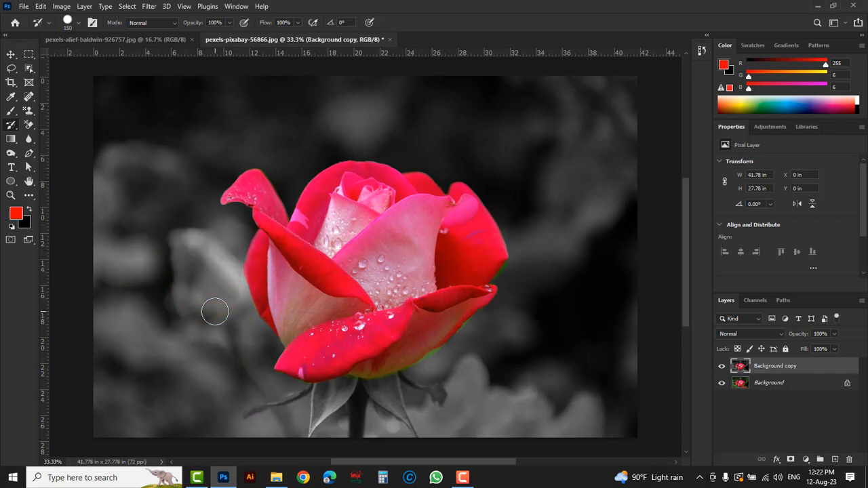
- Switch to the other open document, the photo of the white daisy-like flower
{"action": "left_click", "coordinate": [124, 40]}
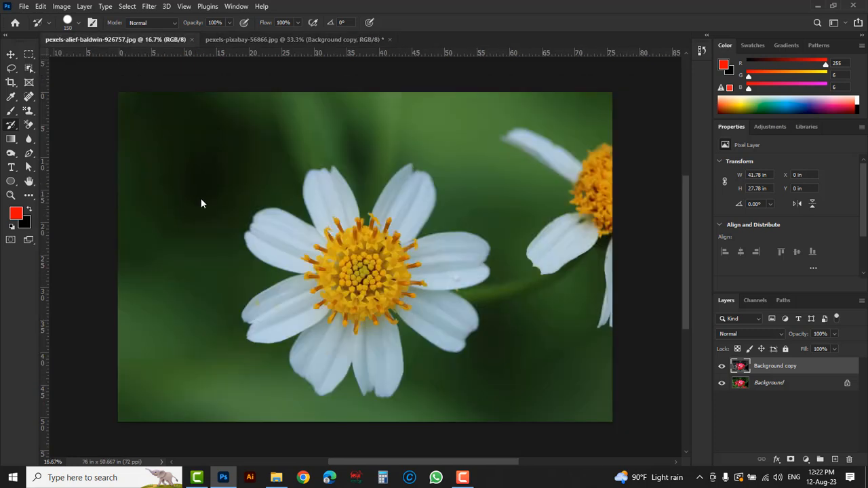
- Choose the Art History Brush with the Tight Short style and try strokes across the upper petals of the main daisy
{"action": "right_click", "coordinate": [12, 127]}
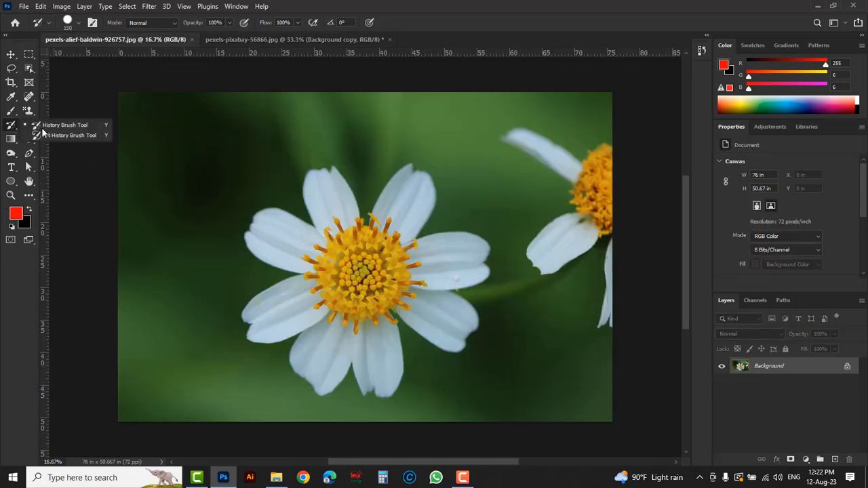
{"action": "left_click", "coordinate": [84, 136]}
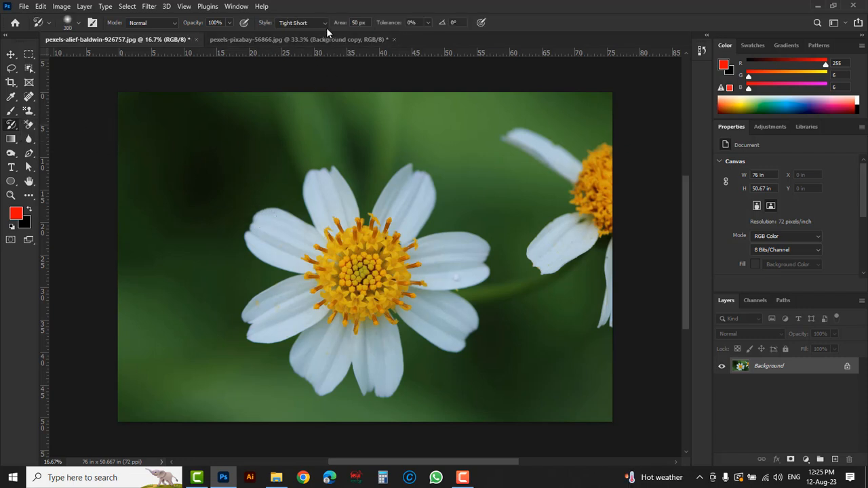
{"action": "left_click", "coordinate": [326, 25]}
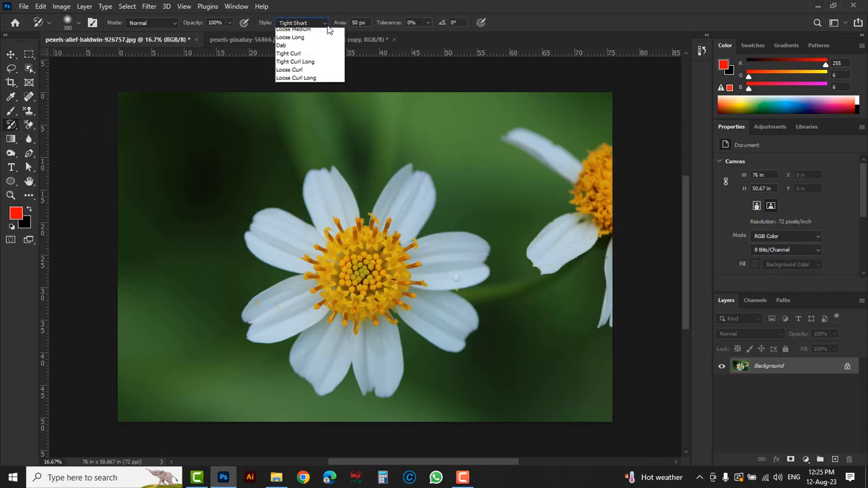
{"action": "left_click", "coordinate": [313, 34]}
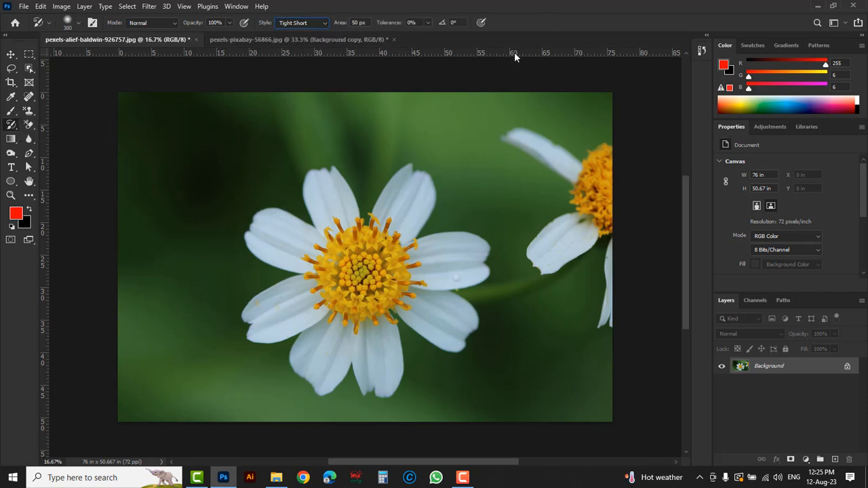
{"action": "mouse_move", "coordinate": [332, 192]}
{"action": "left_mouse_down"}
{"action": "mouse_move", "coordinate": [334, 219]}
{"action": "mouse_move", "coordinate": [413, 195]}
{"action": "left_mouse_up"}
- Undo the upper petal strokes, set the Art History Brush opacity to 12%, and paint lightly over the flower
{"action": "left_click", "coordinate": [229, 23]}
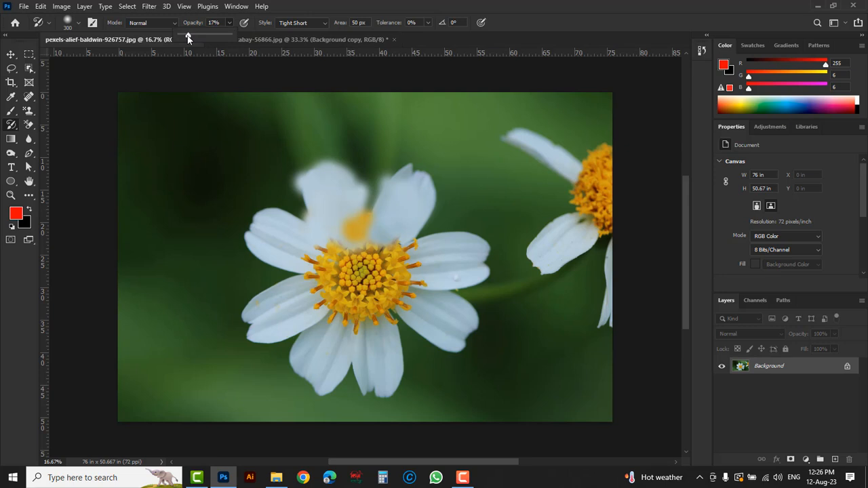
{"action": "key", "text": "ctrl+z"}
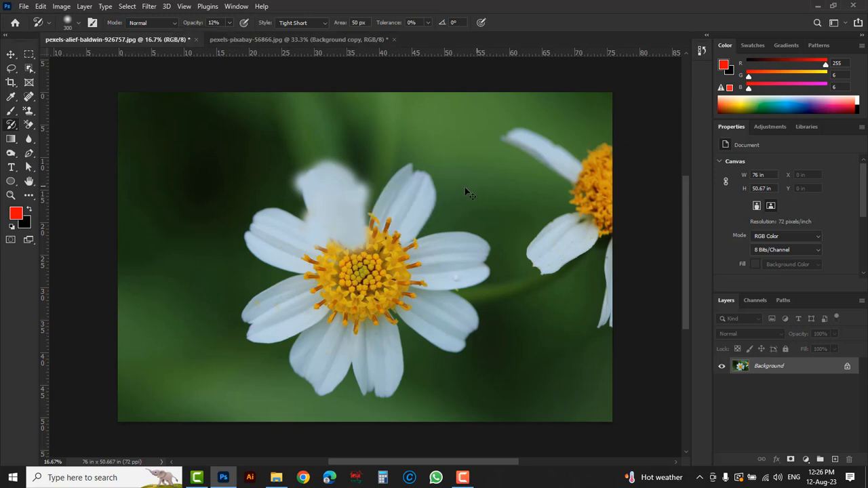
{"action": "key", "text": "ctrl+z"}
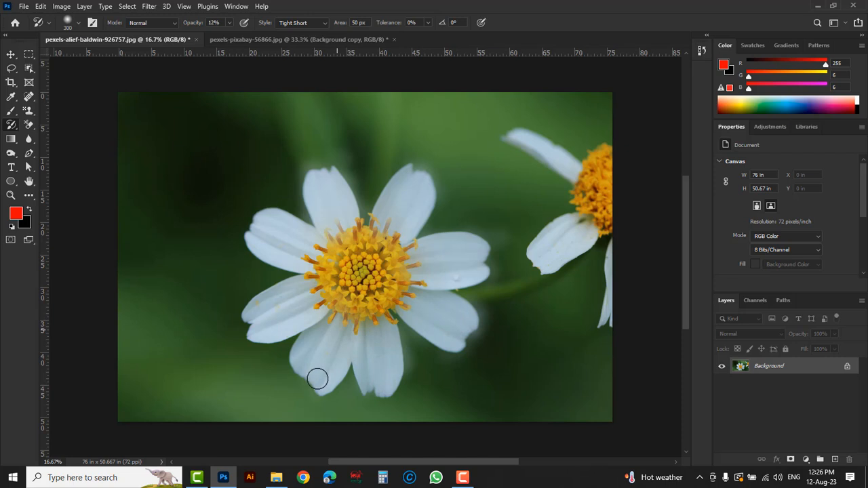
- Try Art History Brush strokes in the Tight Medium style over the daisy's petals and undo them
{"action": "left_click", "coordinate": [324, 24]}
{"action": "left_click", "coordinate": [293, 40]}
{"action": "mouse_move", "coordinate": [262, 318]}
{"action": "left_mouse_down"}
{"action": "mouse_move", "coordinate": [301, 303]}
{"action": "mouse_move", "coordinate": [277, 294]}
{"action": "left_mouse_up"}
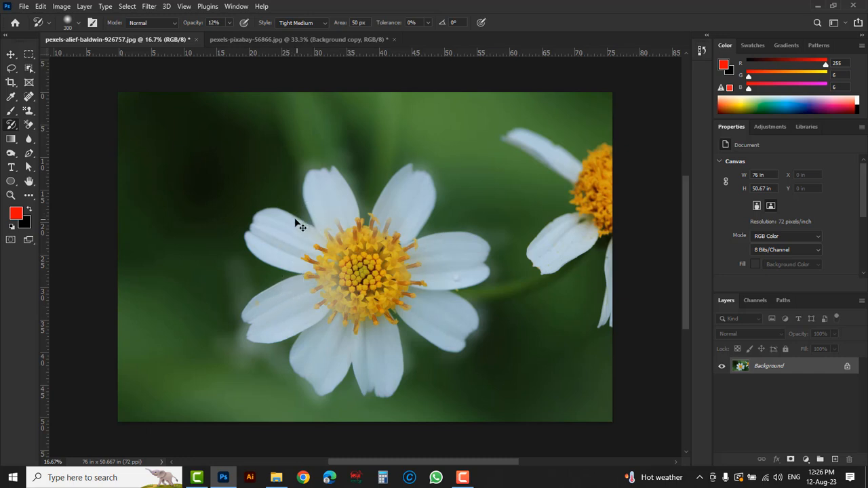
{"action": "key", "text": "ctrl+z"}
{"action": "left_click_drag", "start_coordinate": [269, 225], "coordinate": [293, 244]}
{"action": "key", "text": "ctrl+z"}
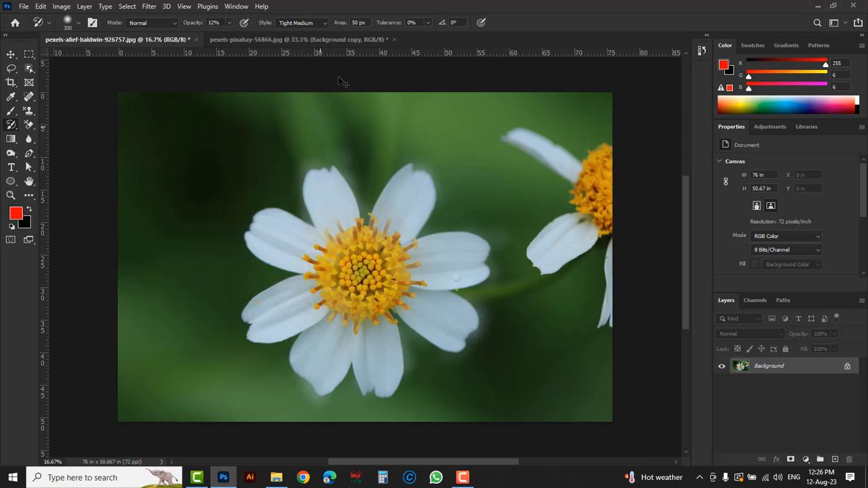
- Set the Art History Brush style to Loose Medium and paint over the daisy's yellow center and surrounding petals
{"action": "left_click", "coordinate": [323, 24]}
{"action": "left_click", "coordinate": [298, 34]}
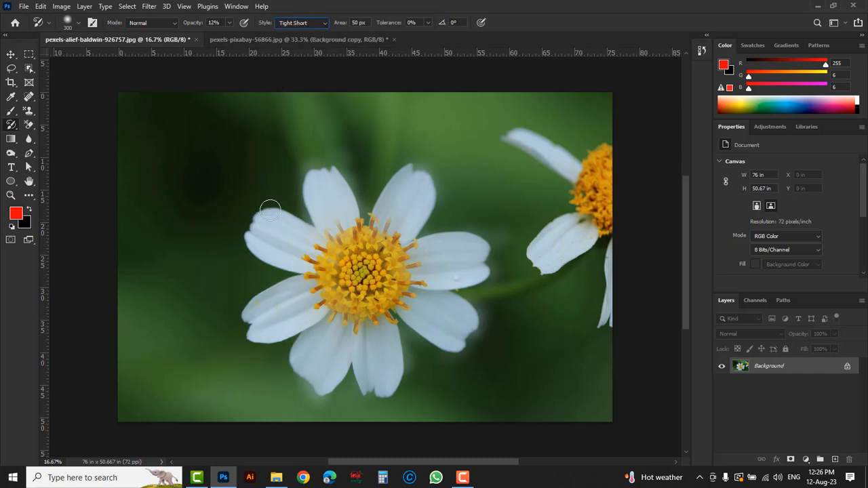
{"action": "left_click", "coordinate": [324, 24]}
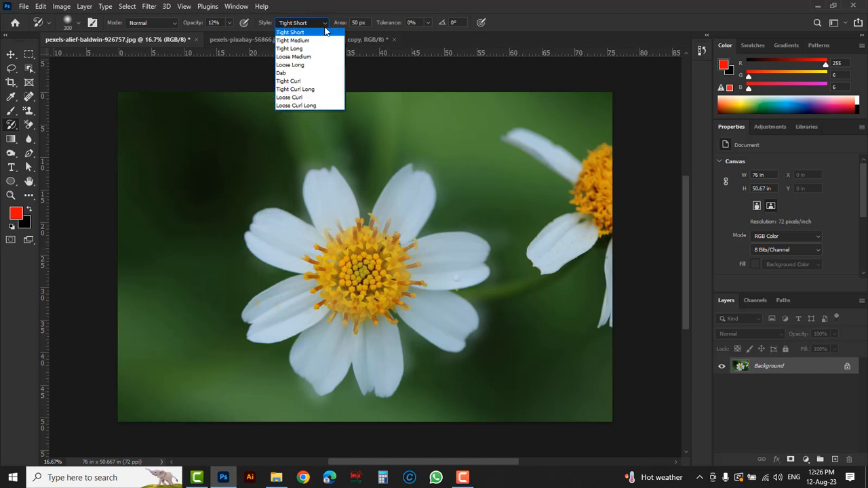
{"action": "left_click", "coordinate": [301, 60]}
{"action": "left_click_drag", "start_coordinate": [363, 249], "coordinate": [356, 282]}
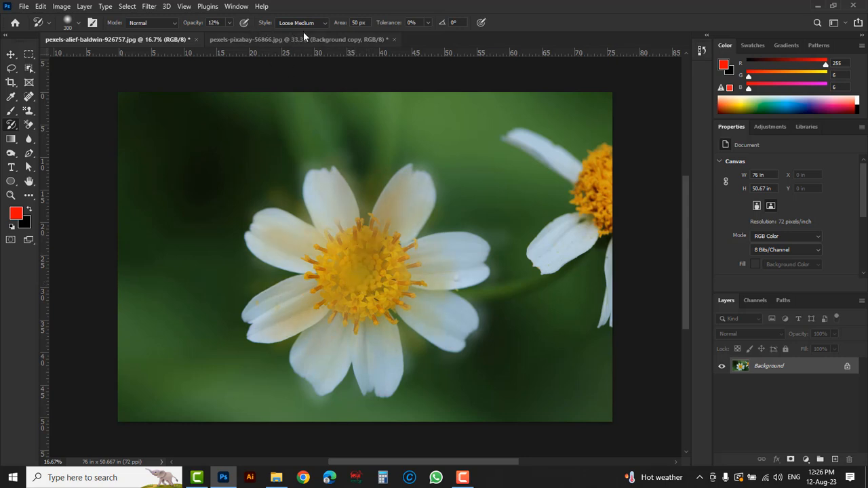
- Set the Art History Brush to the Tight Long style at 59% opacity and paint across both flowers and the background
{"action": "left_click", "coordinate": [326, 23]}
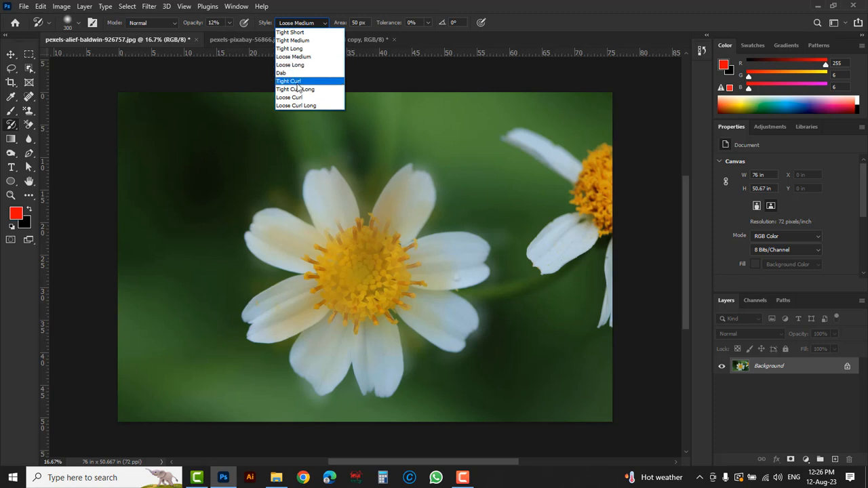
{"action": "left_click", "coordinate": [292, 49]}
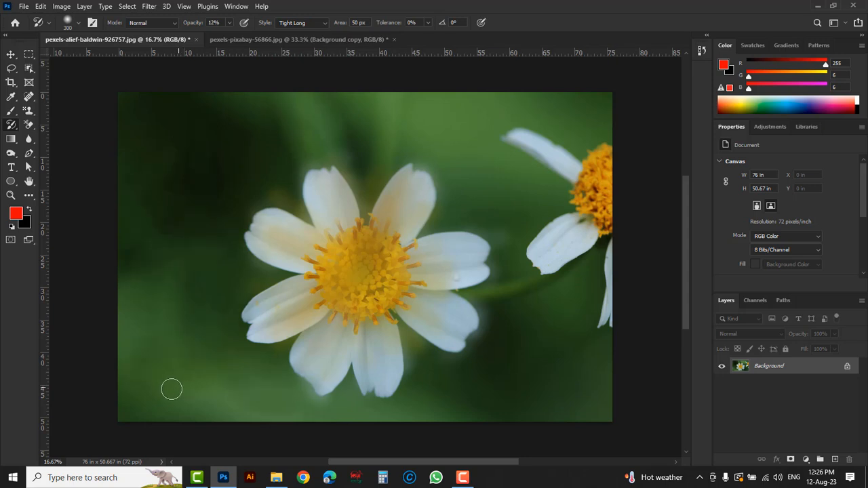
{"action": "left_click", "coordinate": [229, 23]}
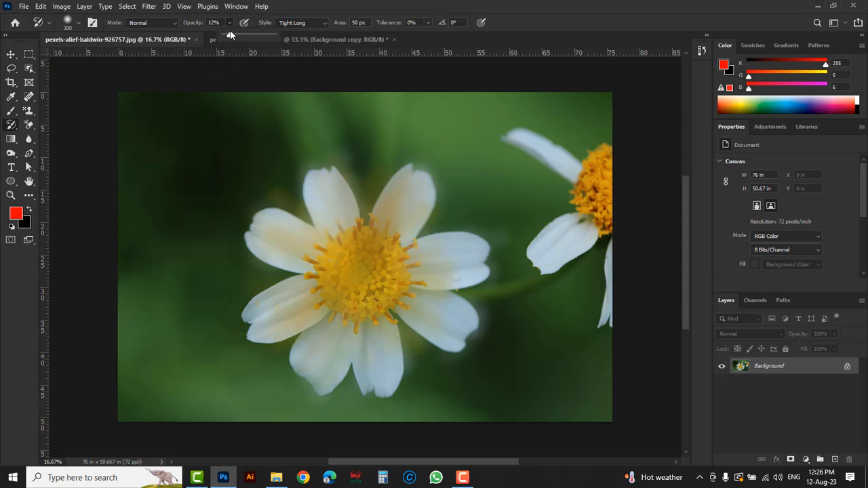
{"action": "mouse_move", "coordinate": [502, 128]}
{"action": "left_mouse_down"}
{"action": "mouse_move", "coordinate": [571, 247]}
{"action": "mouse_move", "coordinate": [582, 315]}
{"action": "mouse_move", "coordinate": [565, 409]}
{"action": "mouse_move", "coordinate": [307, 406]}
{"action": "mouse_move", "coordinate": [217, 397]}
{"action": "mouse_move", "coordinate": [169, 379]}
{"action": "mouse_move", "coordinate": [174, 186]}
{"action": "mouse_move", "coordinate": [183, 148]}
{"action": "mouse_move", "coordinate": [217, 109]}
{"action": "mouse_move", "coordinate": [305, 129]}
{"action": "mouse_move", "coordinate": [576, 123]}
{"action": "mouse_move", "coordinate": [475, 250]}
{"action": "mouse_move", "coordinate": [429, 251]}
{"action": "mouse_move", "coordinate": [505, 294]}
{"action": "mouse_move", "coordinate": [426, 346]}
{"action": "mouse_move", "coordinate": [334, 382]}
{"action": "mouse_move", "coordinate": [248, 330]}
{"action": "mouse_move", "coordinate": [269, 324]}
{"action": "mouse_move", "coordinate": [249, 325]}
{"action": "mouse_move", "coordinate": [288, 237]}
{"action": "mouse_move", "coordinate": [327, 199]}
{"action": "mouse_move", "coordinate": [408, 225]}
{"action": "mouse_move", "coordinate": [432, 248]}
{"action": "left_mouse_up"}
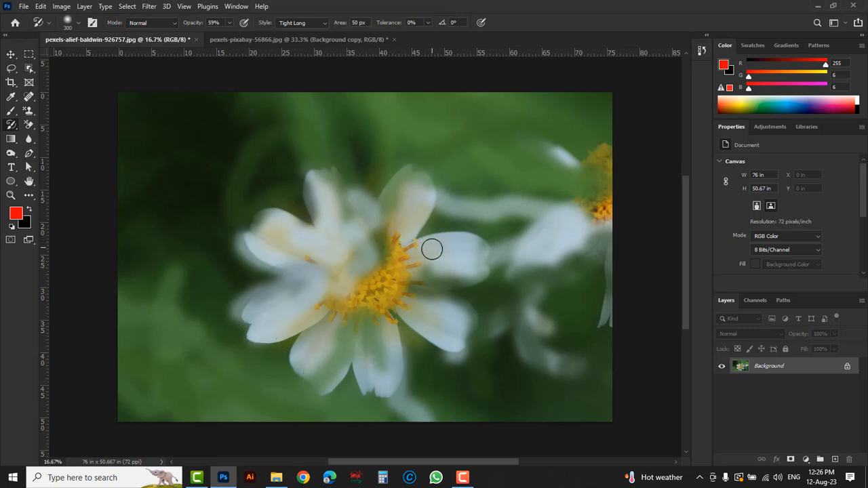
- Set the Art History Brush style to Dab and paint over the main daisy's yellow center and petals
{"action": "left_click", "coordinate": [326, 26]}
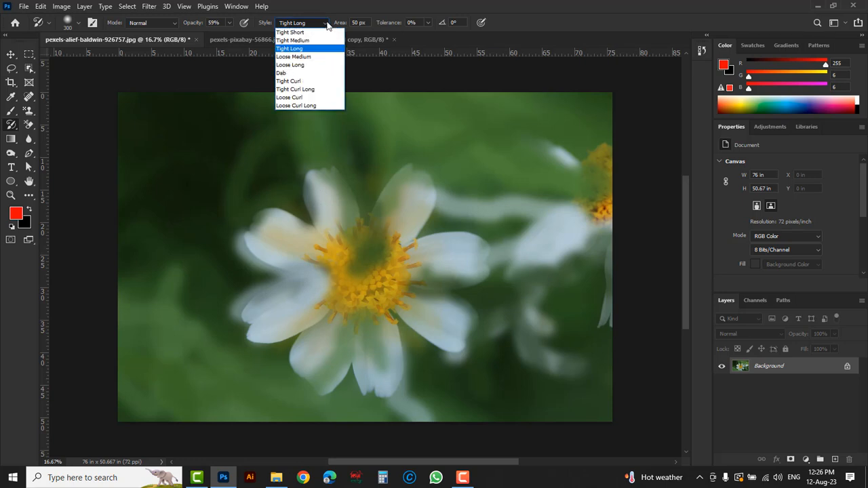
{"action": "left_click", "coordinate": [296, 74]}
{"action": "mouse_move", "coordinate": [386, 244]}
{"action": "left_mouse_down"}
{"action": "mouse_move", "coordinate": [335, 286]}
{"action": "mouse_move", "coordinate": [350, 271]}
{"action": "mouse_move", "coordinate": [393, 305]}
{"action": "mouse_move", "coordinate": [351, 264]}
{"action": "mouse_move", "coordinate": [346, 289]}
{"action": "mouse_move", "coordinate": [380, 283]}
{"action": "mouse_move", "coordinate": [388, 249]}
{"action": "mouse_move", "coordinate": [359, 240]}
{"action": "mouse_move", "coordinate": [334, 264]}
{"action": "mouse_move", "coordinate": [346, 299]}
{"action": "mouse_move", "coordinate": [375, 306]}
{"action": "mouse_move", "coordinate": [396, 263]}
{"action": "mouse_move", "coordinate": [371, 243]}
{"action": "mouse_move", "coordinate": [305, 282]}
{"action": "mouse_move", "coordinate": [290, 312]}
{"action": "mouse_move", "coordinate": [314, 300]}
{"action": "mouse_move", "coordinate": [259, 328]}
{"action": "mouse_move", "coordinate": [308, 299]}
{"action": "mouse_move", "coordinate": [280, 270]}
{"action": "mouse_move", "coordinate": [293, 249]}
{"action": "mouse_move", "coordinate": [267, 244]}
{"action": "mouse_move", "coordinate": [261, 223]}
{"action": "mouse_move", "coordinate": [295, 240]}
{"action": "mouse_move", "coordinate": [328, 212]}
{"action": "mouse_move", "coordinate": [308, 187]}
{"action": "mouse_move", "coordinate": [335, 182]}
{"action": "mouse_move", "coordinate": [343, 231]}
{"action": "mouse_move", "coordinate": [322, 194]}
{"action": "mouse_move", "coordinate": [365, 178]}
{"action": "mouse_move", "coordinate": [404, 191]}
{"action": "mouse_move", "coordinate": [409, 215]}
{"action": "mouse_move", "coordinate": [417, 173]}
{"action": "mouse_move", "coordinate": [380, 209]}
{"action": "mouse_move", "coordinate": [403, 188]}
{"action": "mouse_move", "coordinate": [425, 265]}
{"action": "mouse_move", "coordinate": [469, 255]}
{"action": "mouse_move", "coordinate": [423, 277]}
{"action": "mouse_move", "coordinate": [459, 283]}
{"action": "mouse_move", "coordinate": [439, 318]}
{"action": "mouse_move", "coordinate": [453, 339]}
{"action": "mouse_move", "coordinate": [403, 333]}
{"action": "mouse_move", "coordinate": [375, 340]}
{"action": "mouse_move", "coordinate": [363, 361]}
{"action": "mouse_move", "coordinate": [335, 347]}
{"action": "mouse_move", "coordinate": [316, 382]}
{"action": "mouse_move", "coordinate": [325, 377]}
{"action": "mouse_move", "coordinate": [267, 367]}
{"action": "mouse_move", "coordinate": [358, 318]}
{"action": "mouse_move", "coordinate": [346, 272]}
{"action": "mouse_move", "coordinate": [309, 266]}
{"action": "mouse_move", "coordinate": [363, 229]}
{"action": "left_mouse_up"}
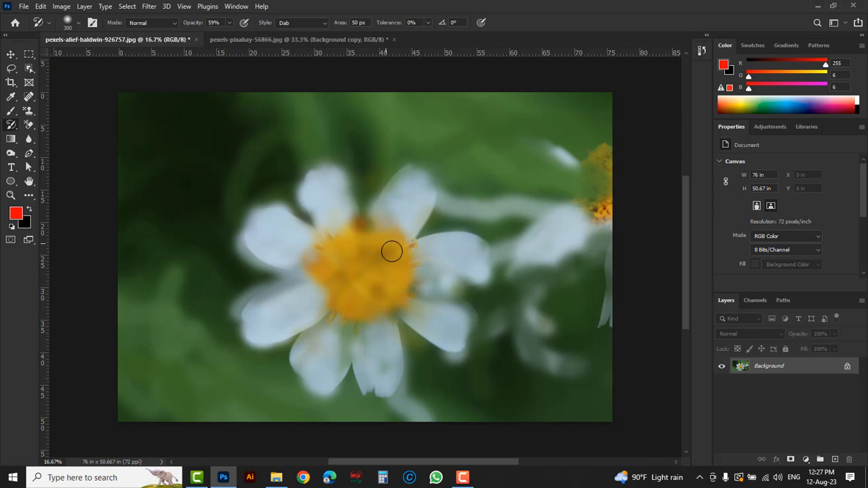
{"action": "left_click", "coordinate": [247, 329]}
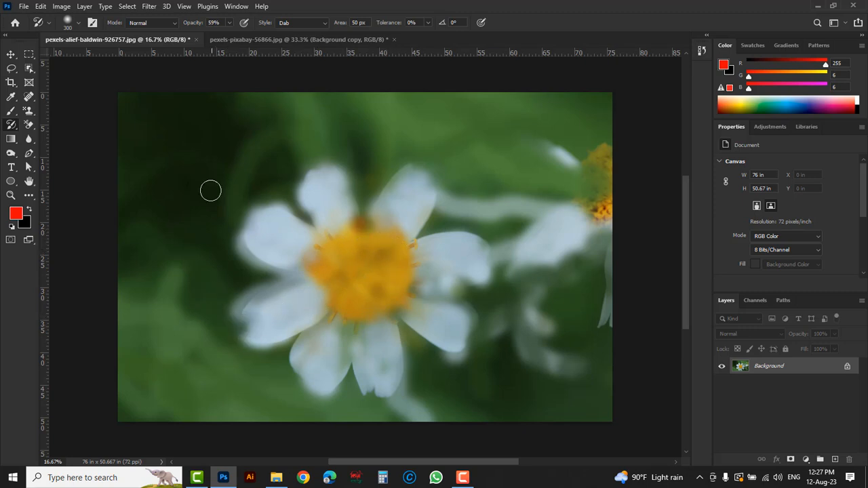
- Set the Art History Brush style to Loose Curl Long and paint curling strokes across the flowers and background
{"action": "left_click", "coordinate": [328, 24]}
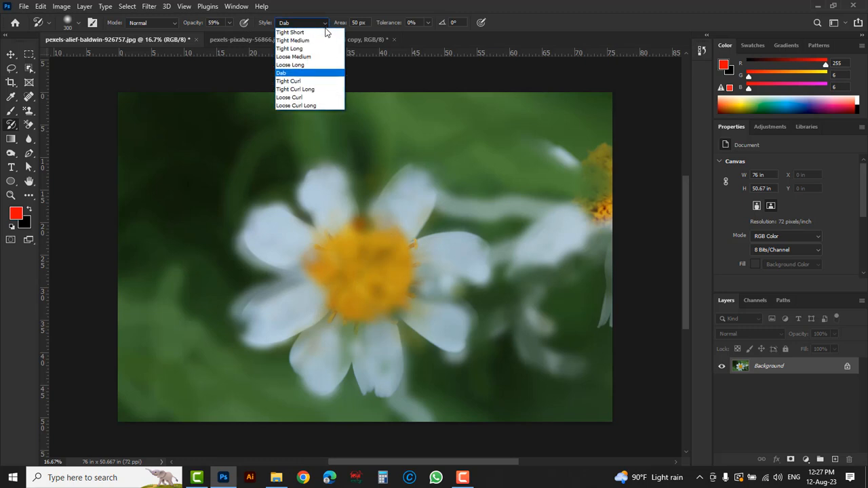
{"action": "left_click", "coordinate": [302, 106]}
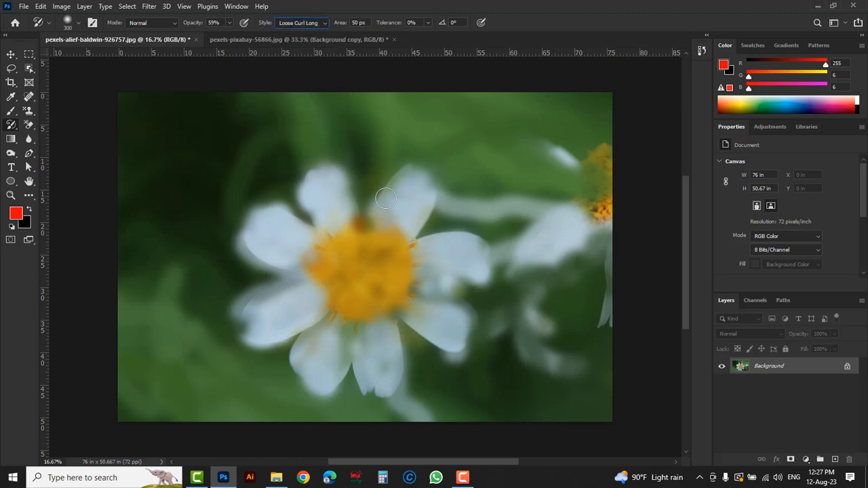
{"action": "mouse_move", "coordinate": [411, 185]}
{"action": "left_mouse_down"}
{"action": "mouse_move", "coordinate": [397, 199]}
{"action": "mouse_move", "coordinate": [408, 185]}
{"action": "left_mouse_up"}
{"action": "mouse_move", "coordinate": [318, 131]}
{"action": "left_mouse_down"}
{"action": "mouse_move", "coordinate": [254, 153]}
{"action": "mouse_move", "coordinate": [211, 218]}
{"action": "mouse_move", "coordinate": [162, 156]}
{"action": "mouse_move", "coordinate": [157, 364]}
{"action": "mouse_move", "coordinate": [209, 399]}
{"action": "mouse_move", "coordinate": [473, 419]}
{"action": "mouse_move", "coordinate": [560, 399]}
{"action": "mouse_move", "coordinate": [589, 349]}
{"action": "mouse_move", "coordinate": [579, 229]}
{"action": "mouse_move", "coordinate": [595, 154]}
{"action": "mouse_move", "coordinate": [587, 125]}
{"action": "mouse_move", "coordinate": [482, 192]}
{"action": "mouse_move", "coordinate": [466, 256]}
{"action": "mouse_move", "coordinate": [298, 285]}
{"action": "mouse_move", "coordinate": [230, 309]}
{"action": "mouse_move", "coordinate": [220, 238]}
{"action": "mouse_move", "coordinate": [235, 195]}
{"action": "mouse_move", "coordinate": [238, 252]}
{"action": "mouse_move", "coordinate": [253, 244]}
{"action": "mouse_move", "coordinate": [266, 250]}
{"action": "mouse_move", "coordinate": [258, 258]}
{"action": "mouse_move", "coordinate": [261, 341]}
{"action": "left_mouse_up"}
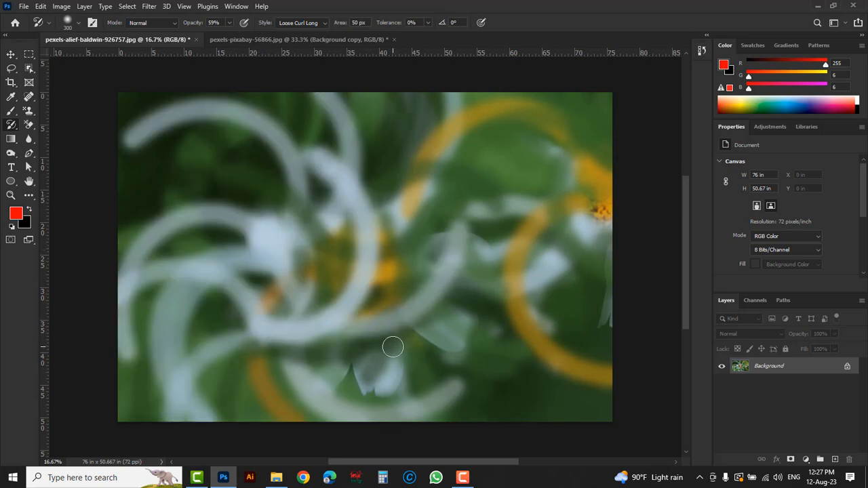
{"action": "right_click", "coordinate": [11, 128]}
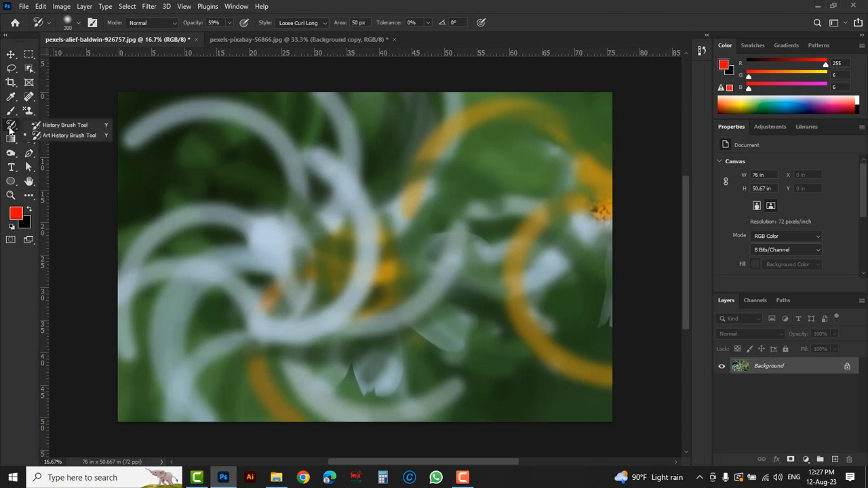
{"action": "left_click", "coordinate": [87, 139]}
{"action": "mouse_move", "coordinate": [248, 174]}
{"action": "left_mouse_down"}
{"action": "mouse_move", "coordinate": [192, 177]}
{"action": "mouse_move", "coordinate": [228, 176]}
{"action": "left_mouse_up"}
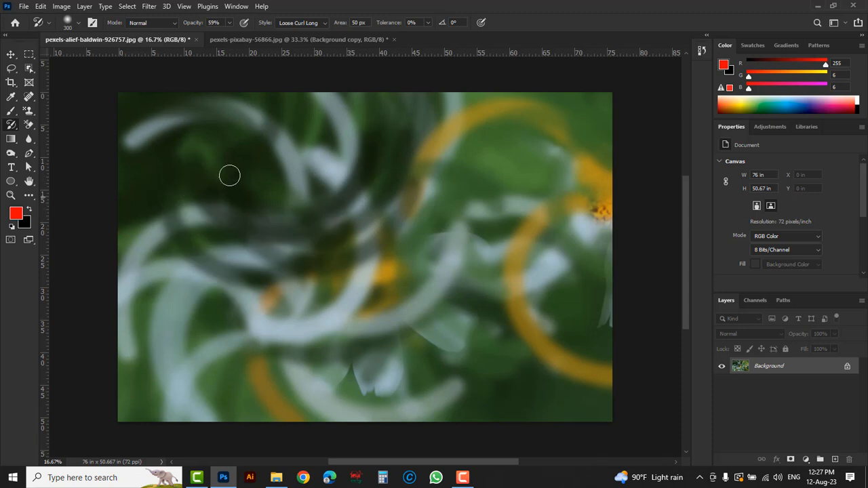
- Restore the whole daisy photo to its original look with the History Brush at size 1600
{"action": "right_click", "coordinate": [12, 127]}
{"action": "left_click", "coordinate": [65, 125]}
{"action": "mouse_move", "coordinate": [285, 190]}
{"action": "left_mouse_down"}
{"action": "mouse_move", "coordinate": [345, 197]}
{"action": "mouse_move", "coordinate": [383, 159]}
{"action": "mouse_move", "coordinate": [455, 136]}
{"action": "mouse_move", "coordinate": [574, 139]}
{"action": "mouse_move", "coordinate": [465, 326]}
{"action": "mouse_move", "coordinate": [551, 397]}
{"action": "mouse_move", "coordinate": [233, 377]}
{"action": "mouse_move", "coordinate": [221, 130]}
{"action": "left_mouse_up"}
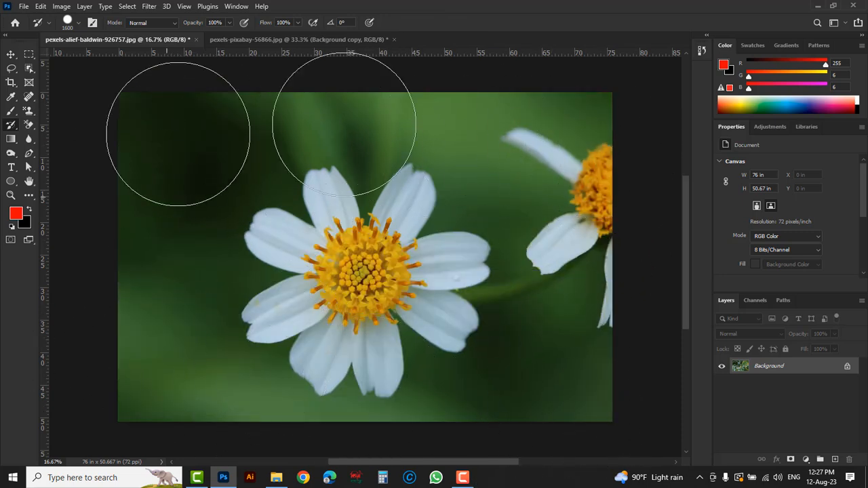
- Switch back to the Art History Brush and show the available history brush variants
{"action": "key", "text": "shift+y"}
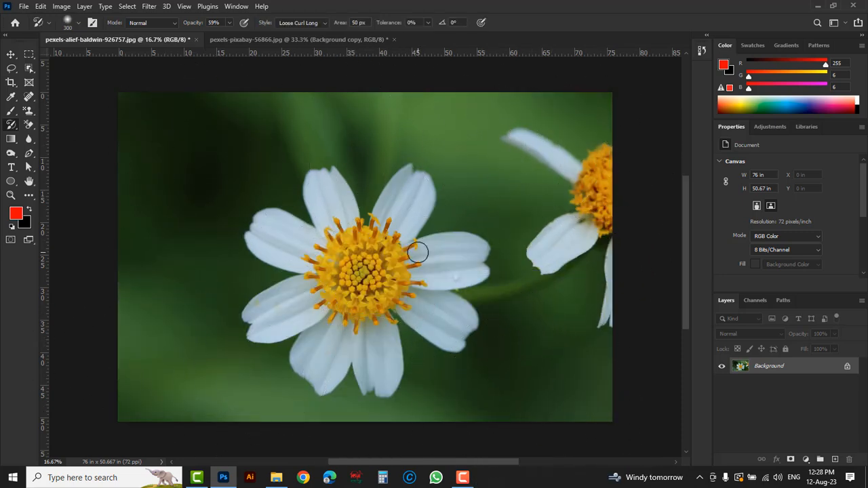
{"action": "right_click", "coordinate": [12, 128]}
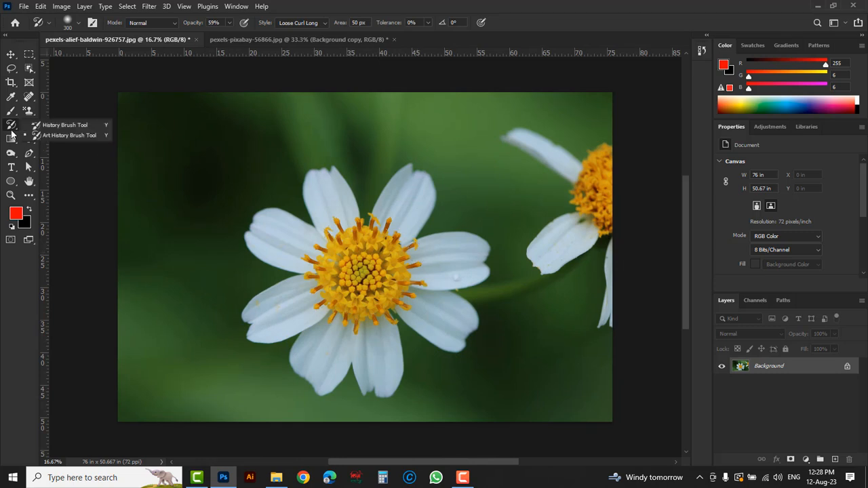